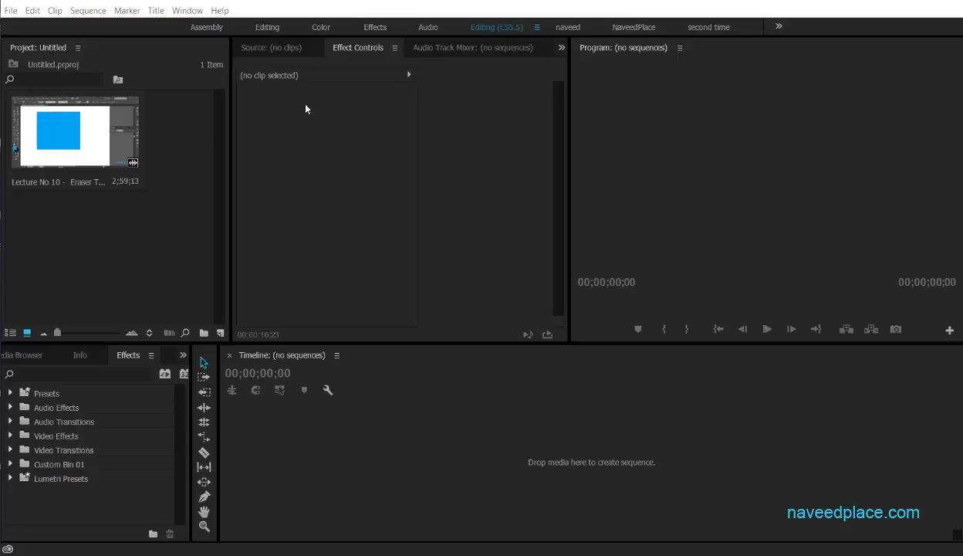
Build a sequence from the Lecture No 10 video clip on the timeline and save the project.
click(183, 144)
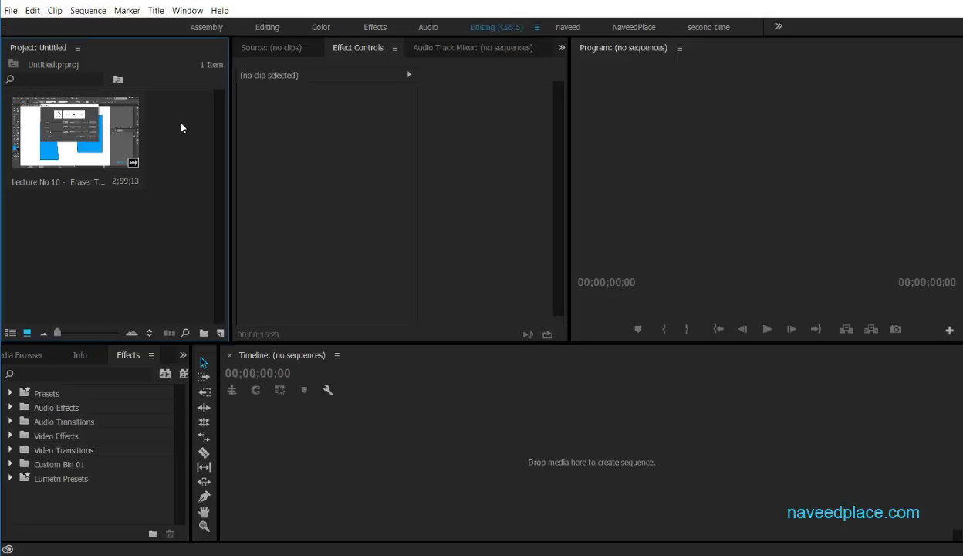
drag(77, 133, 296, 497)
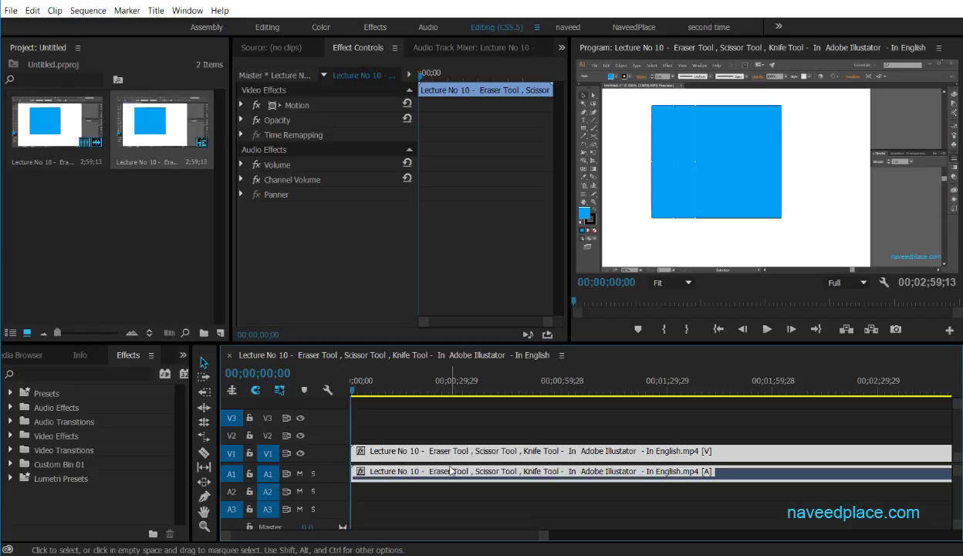
key(ctrl+s)
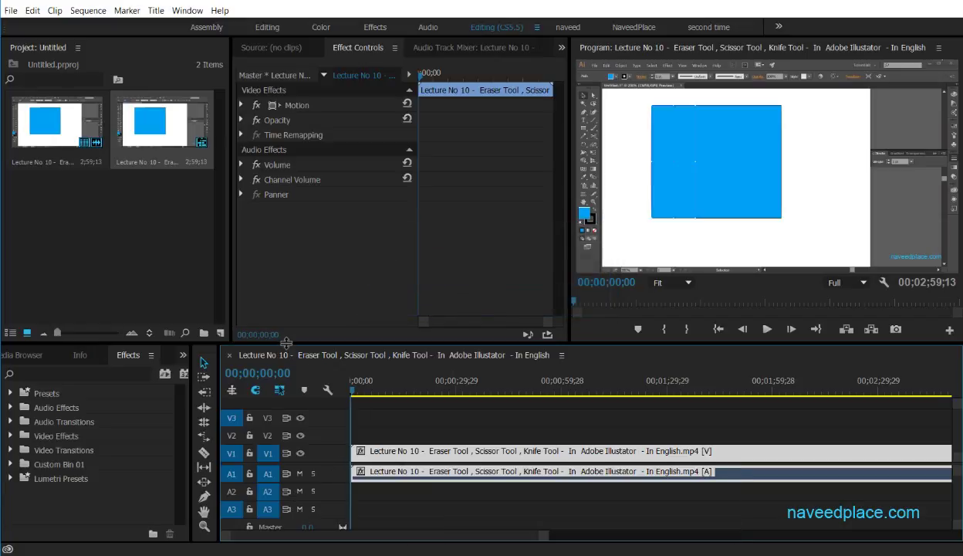
Enlarge the Effect Controls panel by shrinking the Timeline and Project panels.
drag(285, 342, 285, 508)
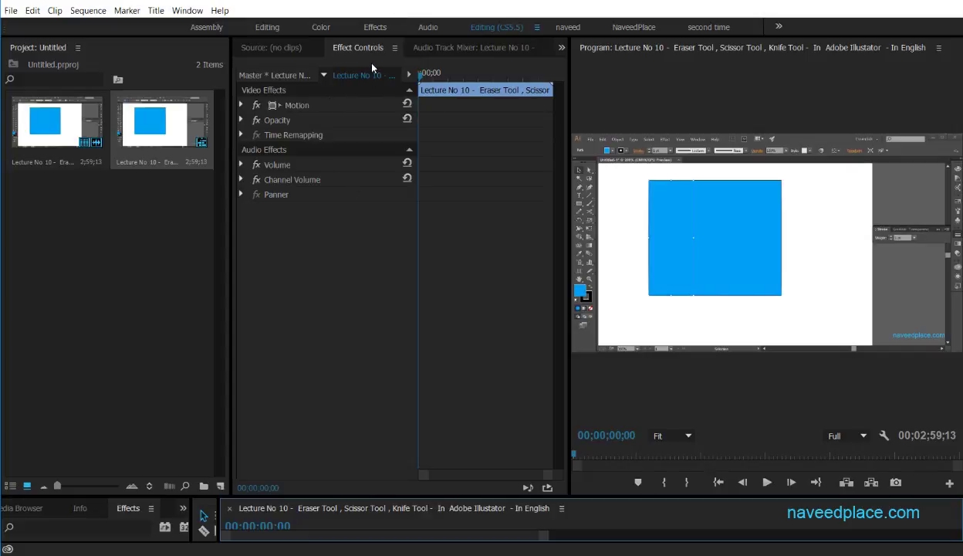
click(188, 11)
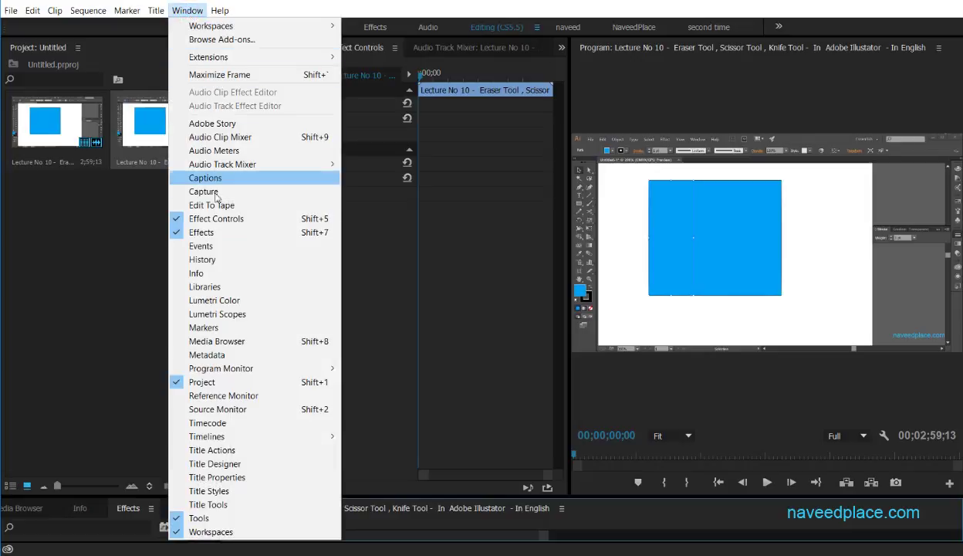
click(218, 218)
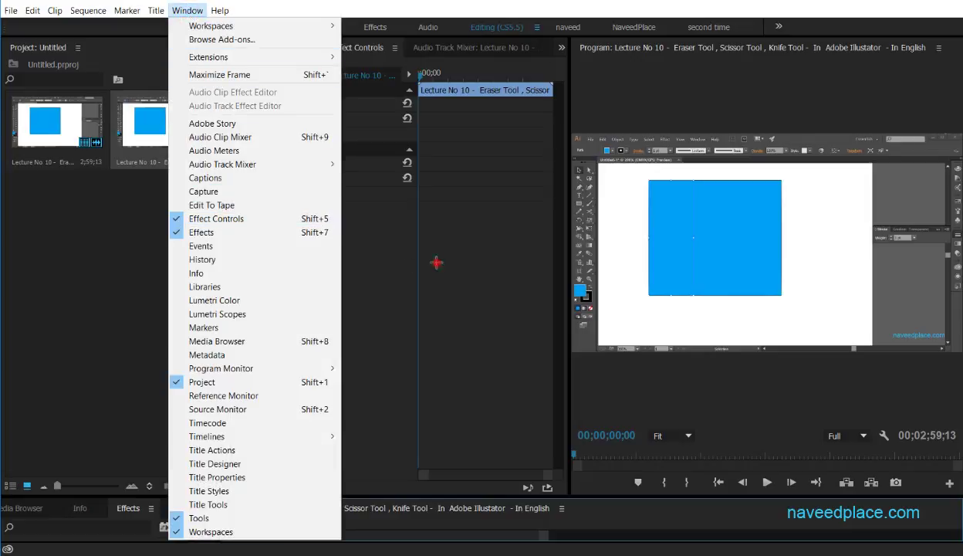
drag(231, 264, 30, 247)
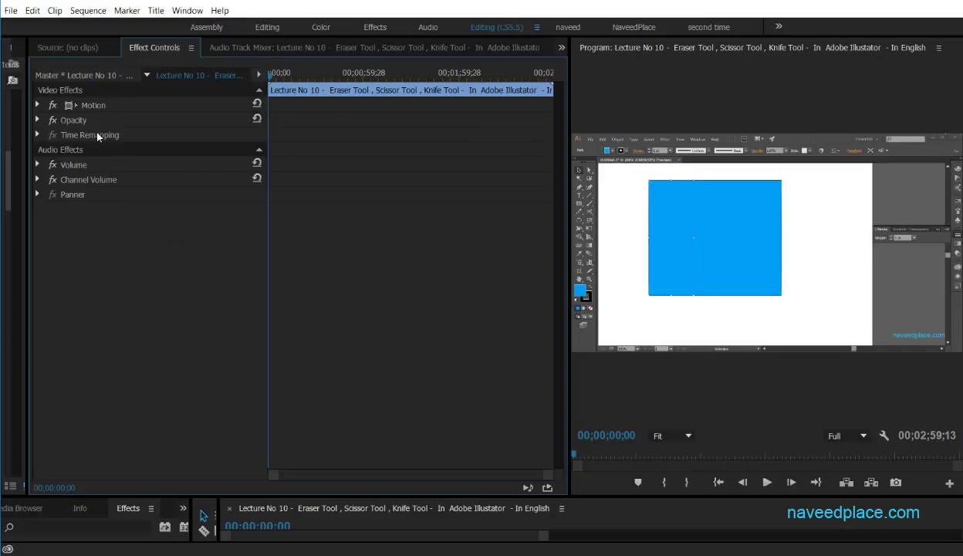
Scrub the sequence to about 00;00;36;10, enlarging the Timeline panel for it and shrinking it again.
click(268, 76)
drag(292, 83, 269, 77)
drag(397, 496, 396, 286)
click(351, 330)
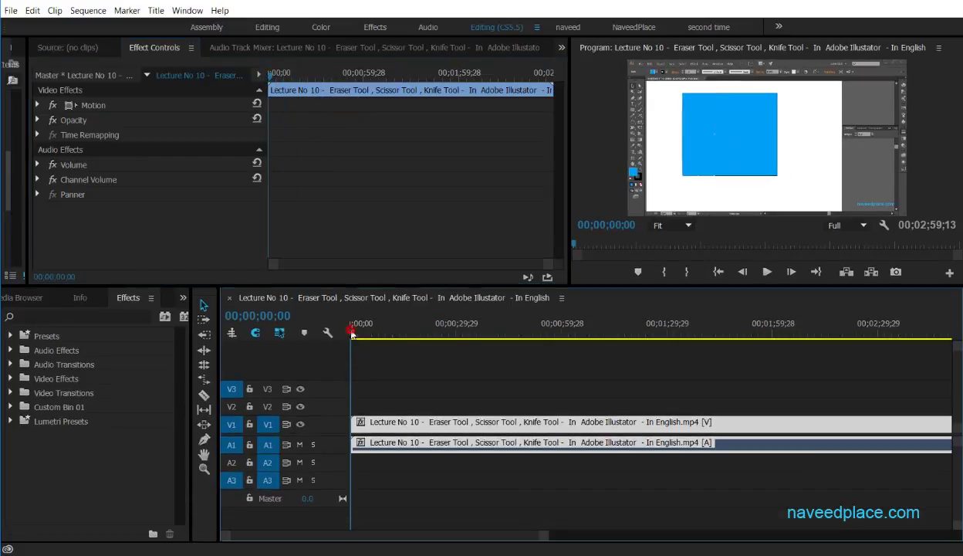
drag(351, 331, 477, 332)
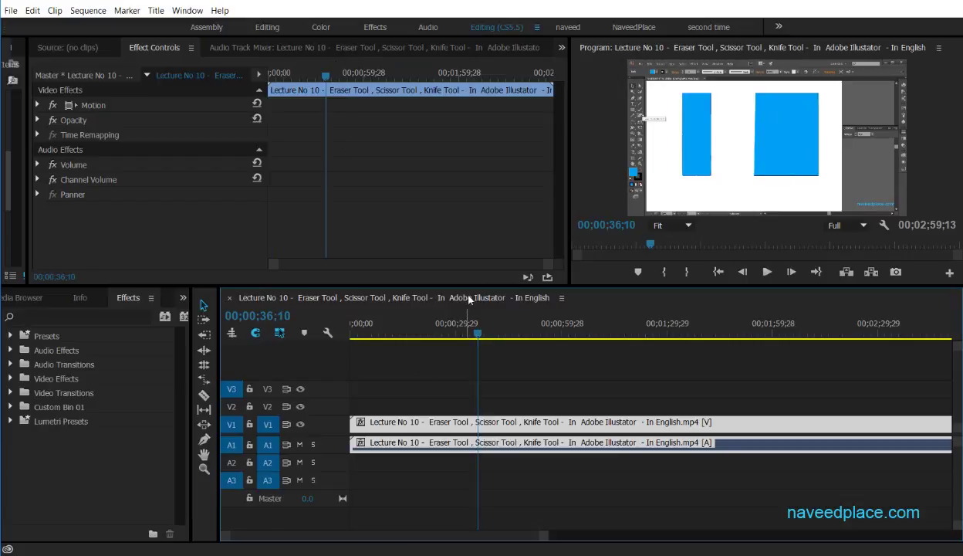
drag(471, 286, 471, 507)
Move the playhead to 00;00;16;09, expand the clip's Motion properties and turn on keyframing for Position.
drag(318, 77, 293, 87)
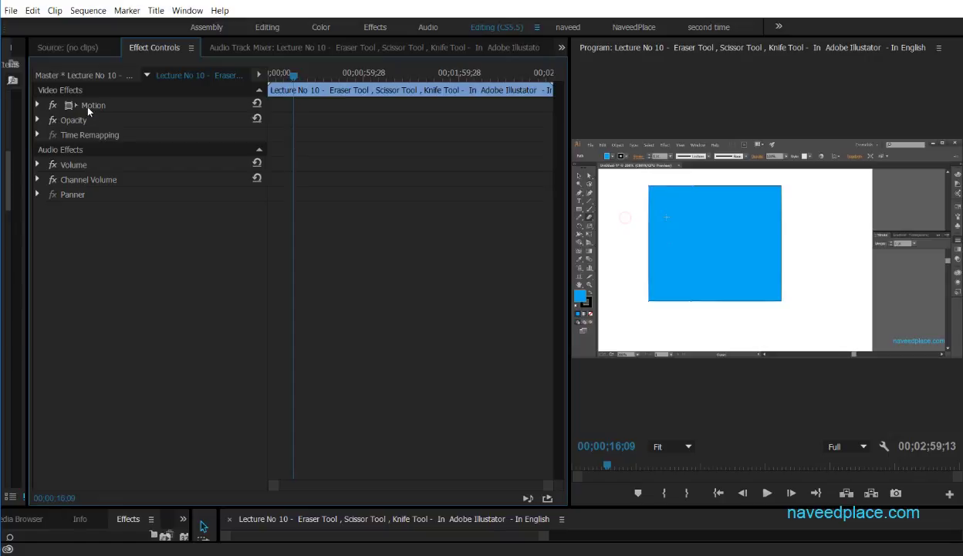
click(34, 109)
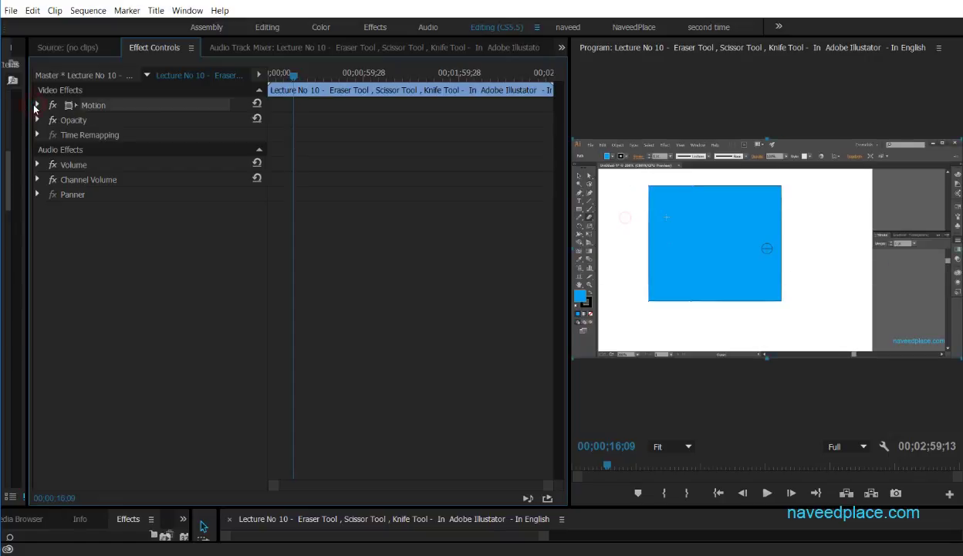
click(35, 106)
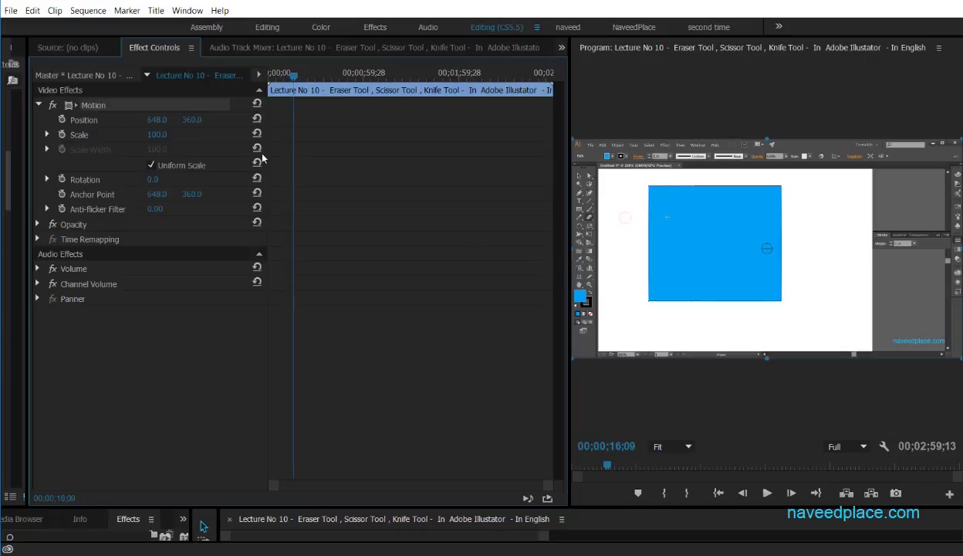
click(62, 120)
click(63, 135)
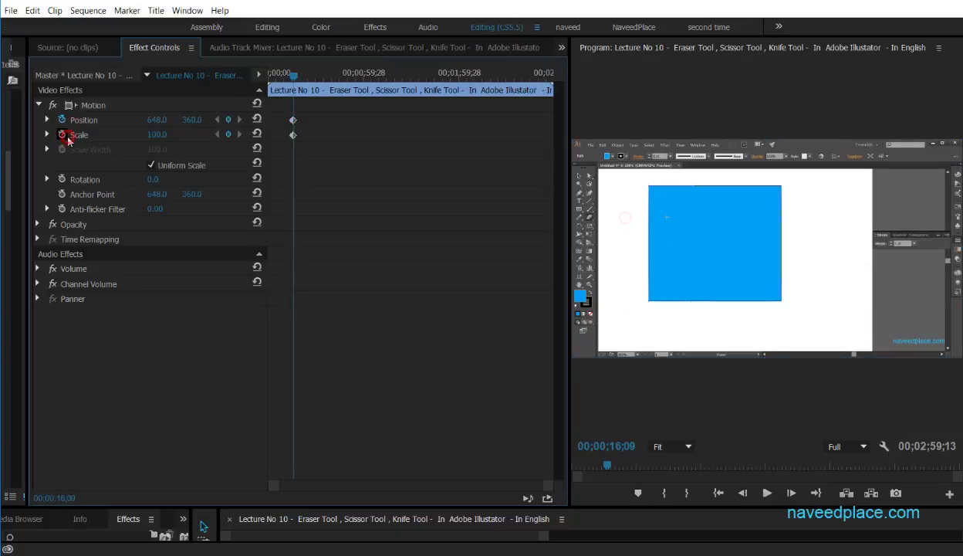
click(67, 137)
click(581, 296)
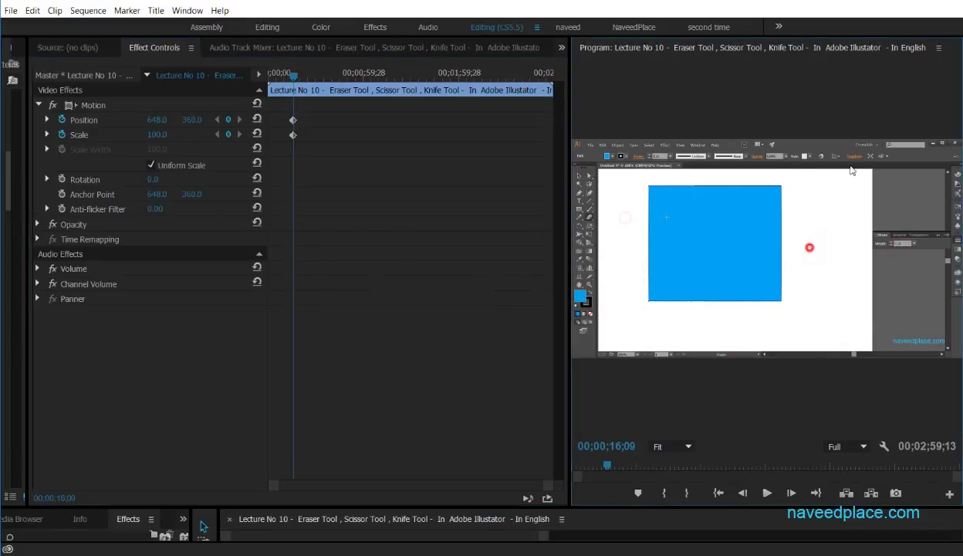
click(63, 134)
click(546, 299)
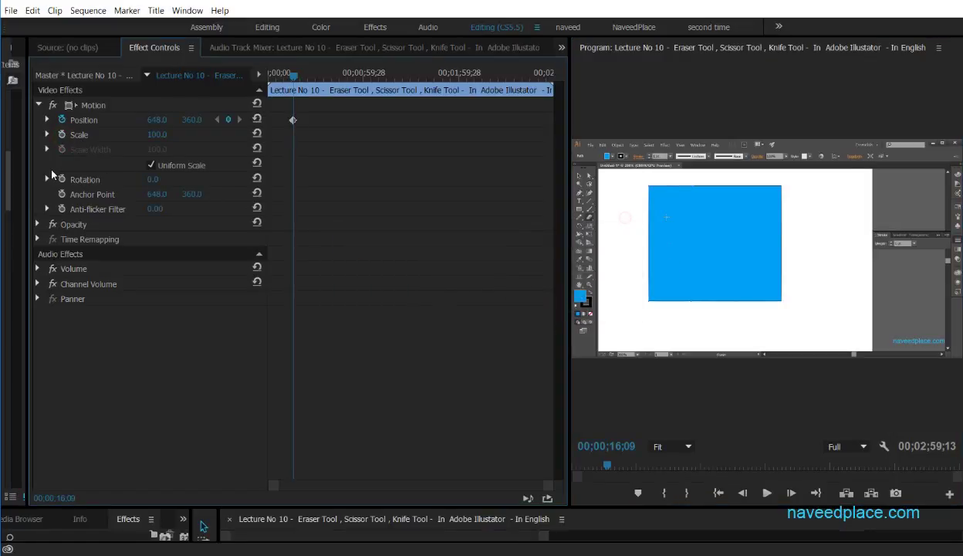
Animate the clip's Position from about 554.8, 201.6 at 00;00;16;09 to about 855.5, 568.5 near 36 seconds.
click(93, 105)
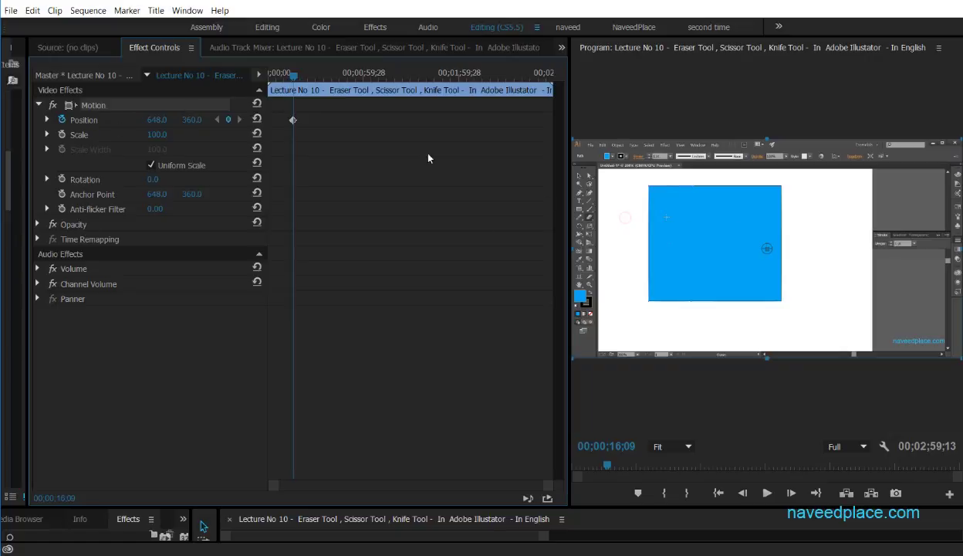
drag(811, 271, 785, 266)
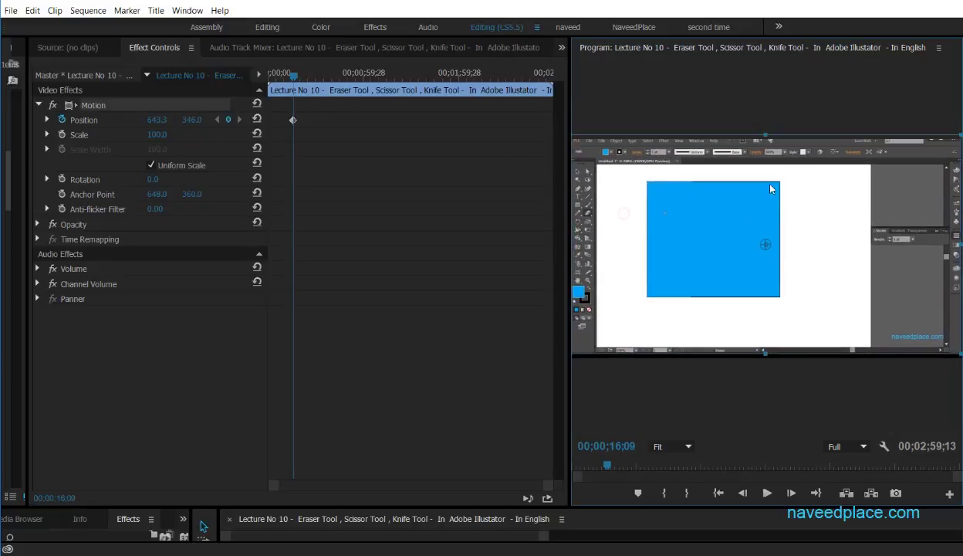
drag(770, 188, 743, 144)
drag(289, 71, 327, 78)
drag(738, 201, 795, 334)
Add Position keyframes of about 524.5, 286.6 at 00;01;20;27 and about 1065.2, 424.1 at 00;01;54;27.
drag(324, 75, 397, 75)
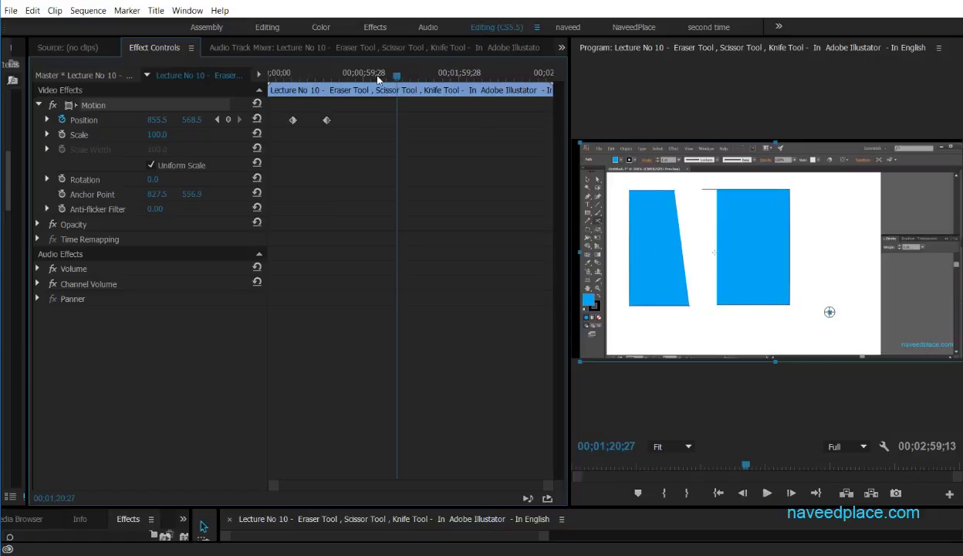
click(699, 274)
drag(686, 260, 586, 175)
drag(399, 80, 448, 79)
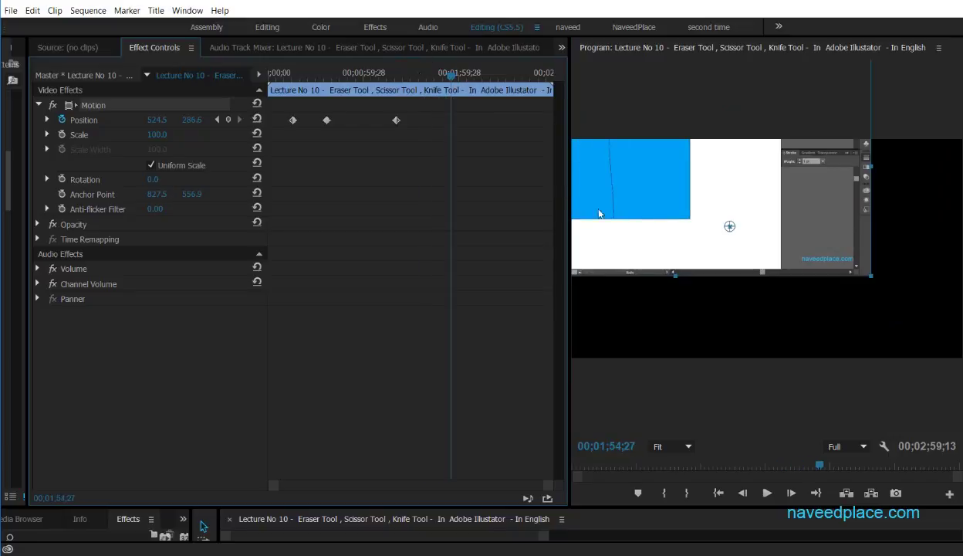
drag(802, 205, 912, 221)
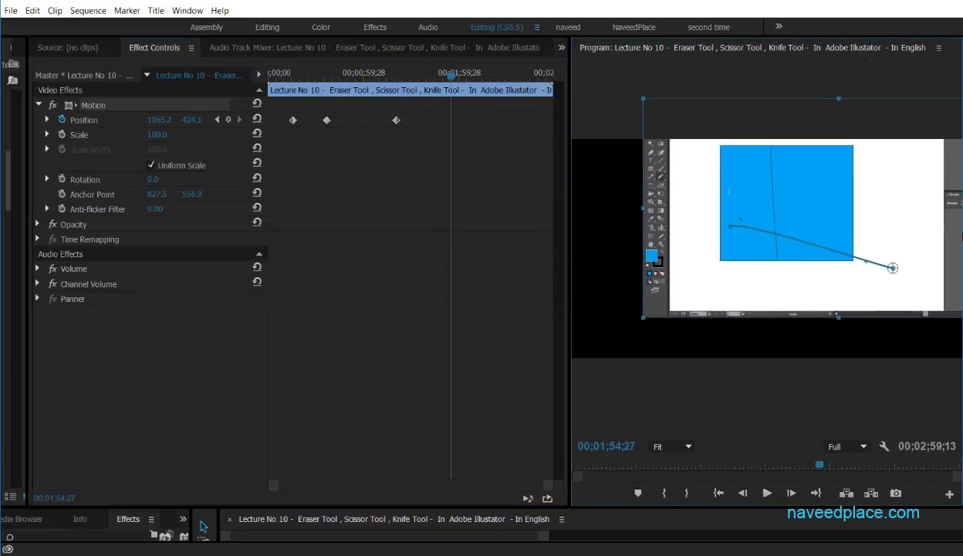
Add a Position keyframe of about 533.8, 459.0 at 00;02;38;07 and save the project.
drag(441, 77, 522, 83)
drag(750, 202, 648, 204)
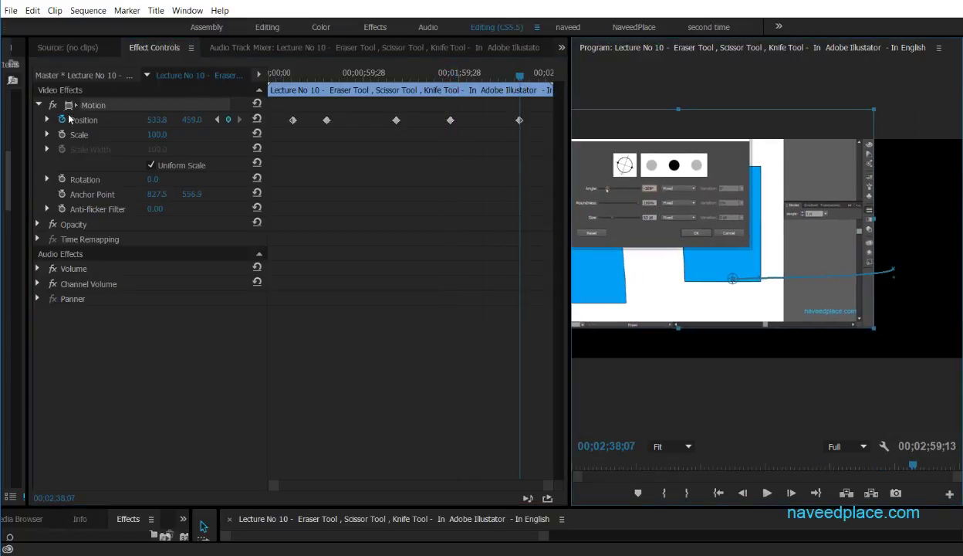
key(ctrl+s)
Play the sequence from its beginning to preview the Position animation.
drag(520, 81, 265, 74)
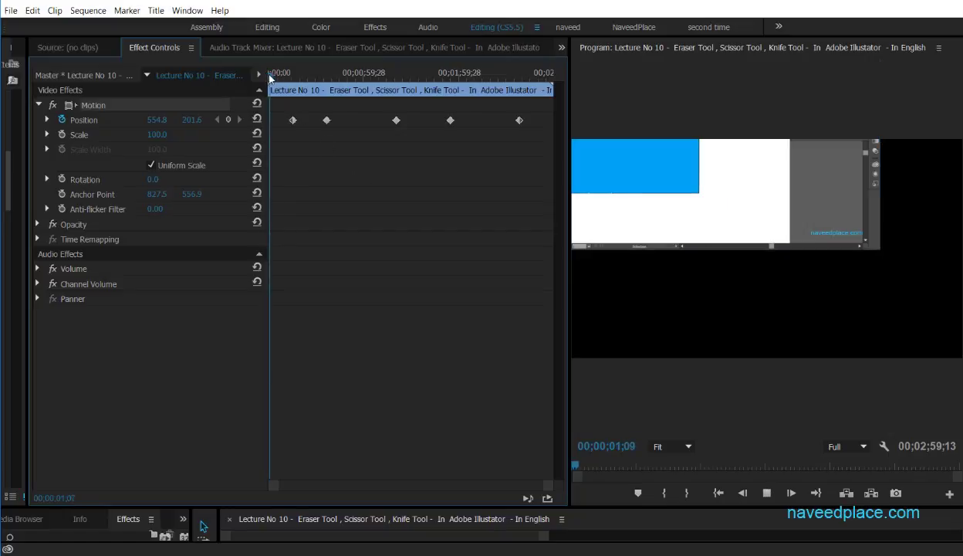
drag(272, 74, 283, 78)
key(space)
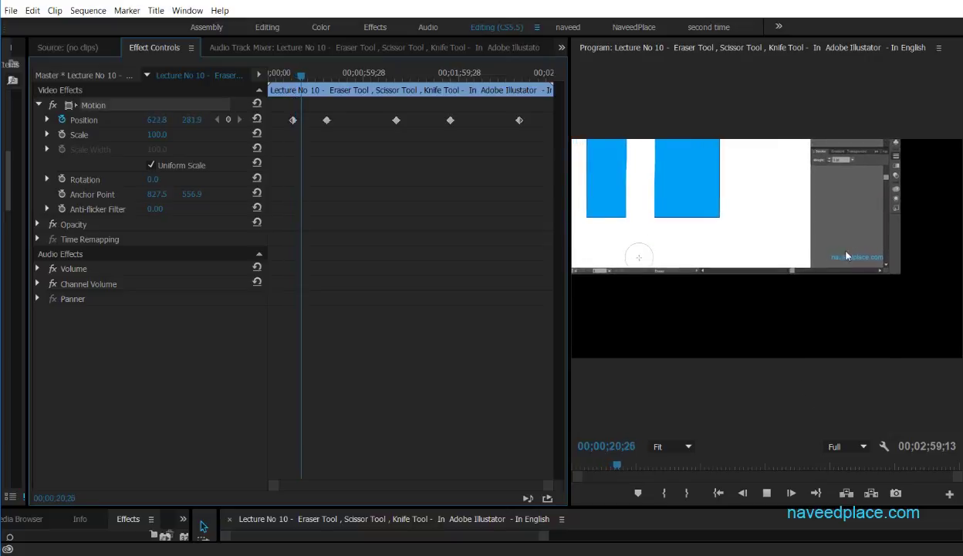
Mute audio track A1 with the Timeline panel enlarged and return the playhead to the sequence start.
drag(494, 507, 492, 299)
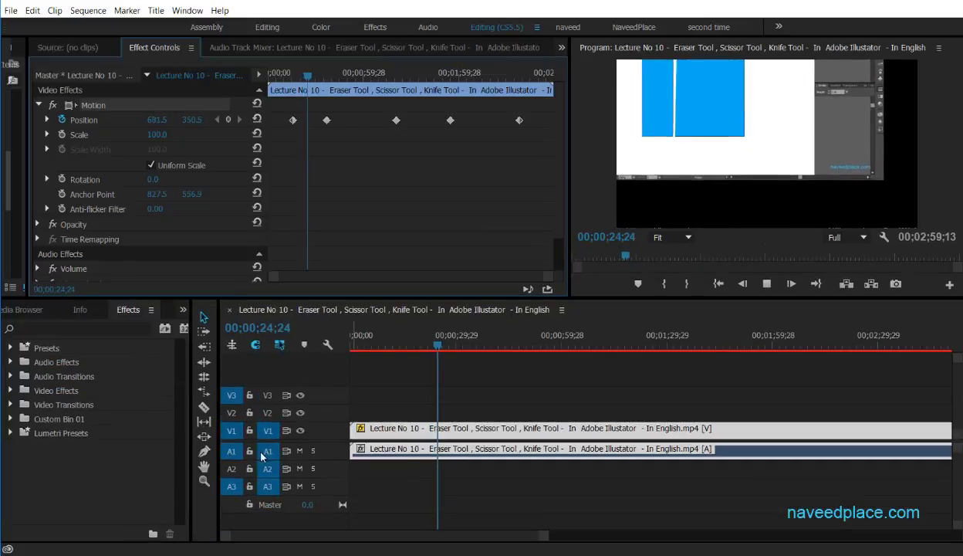
click(299, 450)
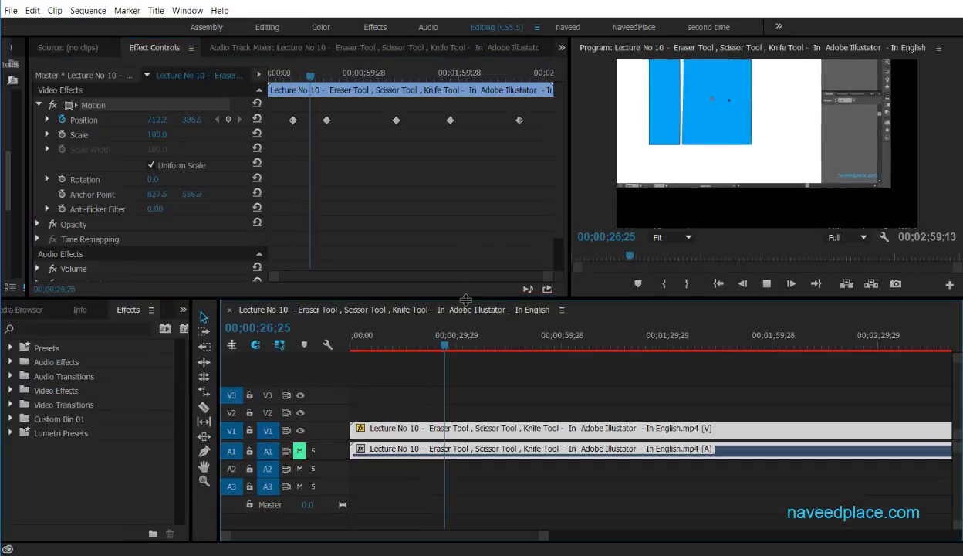
drag(462, 300, 462, 395)
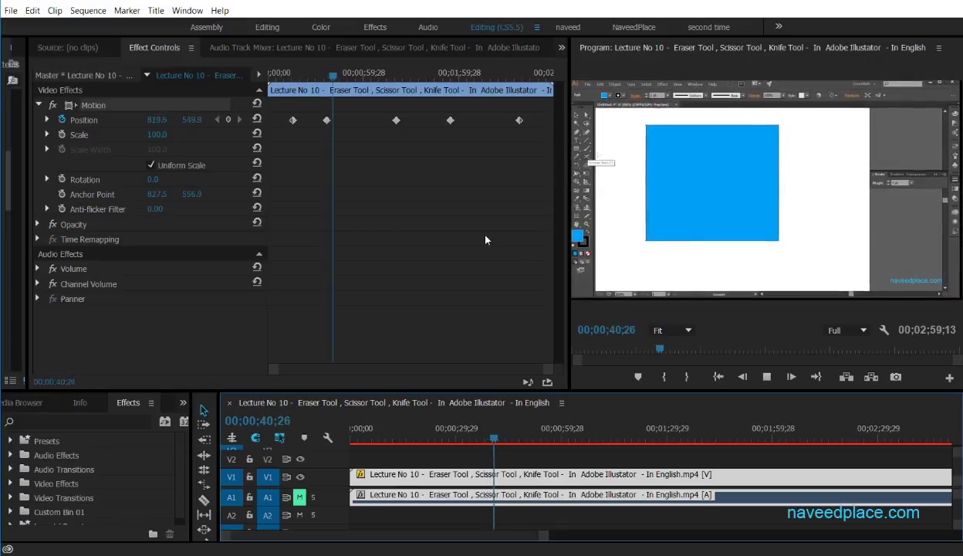
key(space)
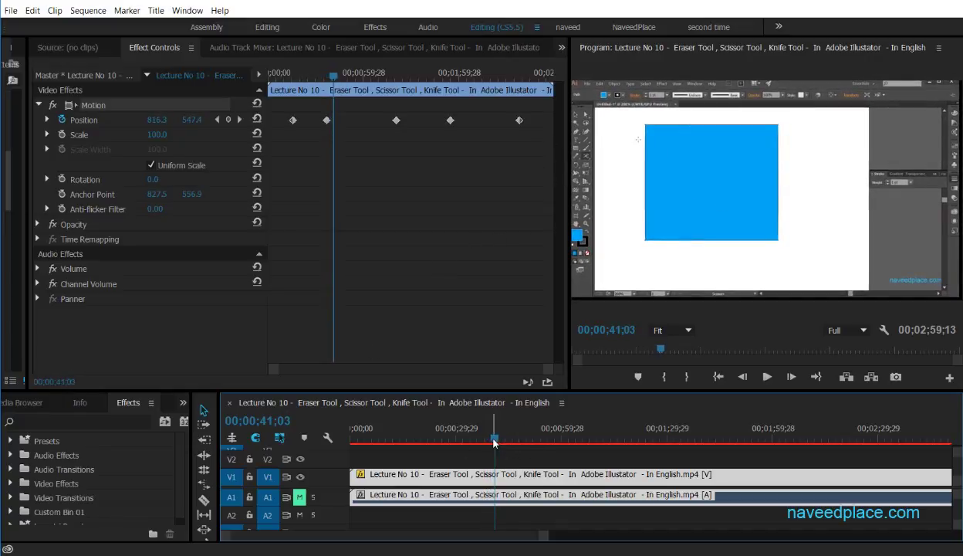
drag(495, 434, 328, 438)
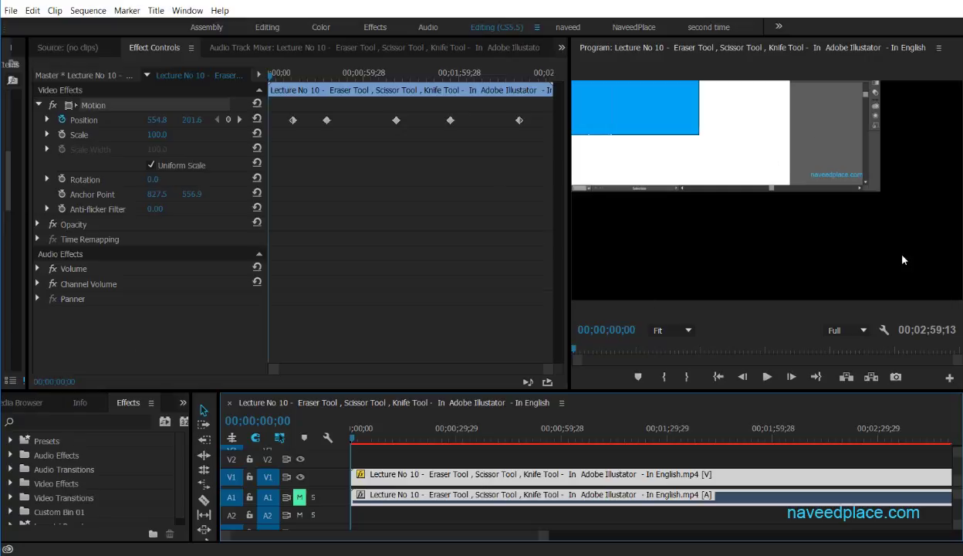
Delete all of the clip's Position keyframes and turn off keyframing for Position.
drag(538, 116, 266, 118)
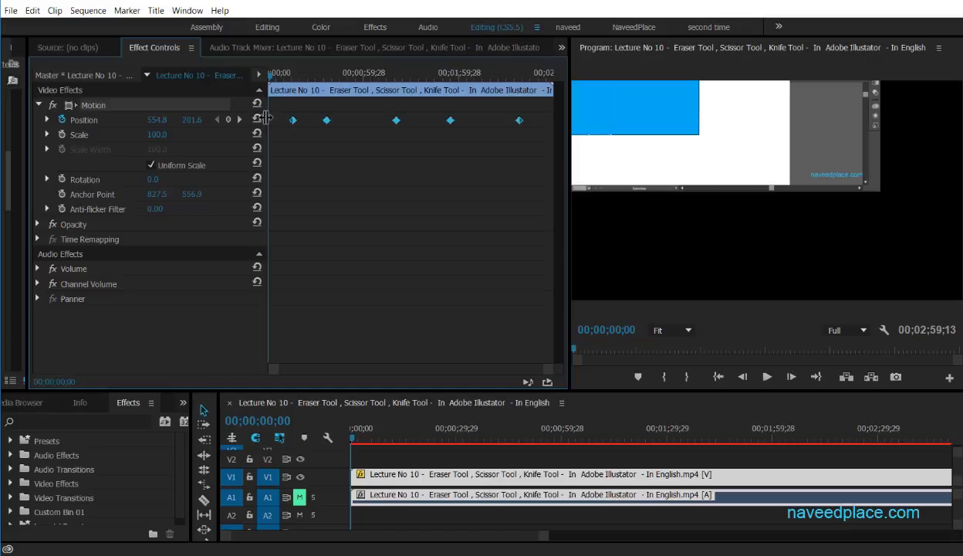
key(Delete)
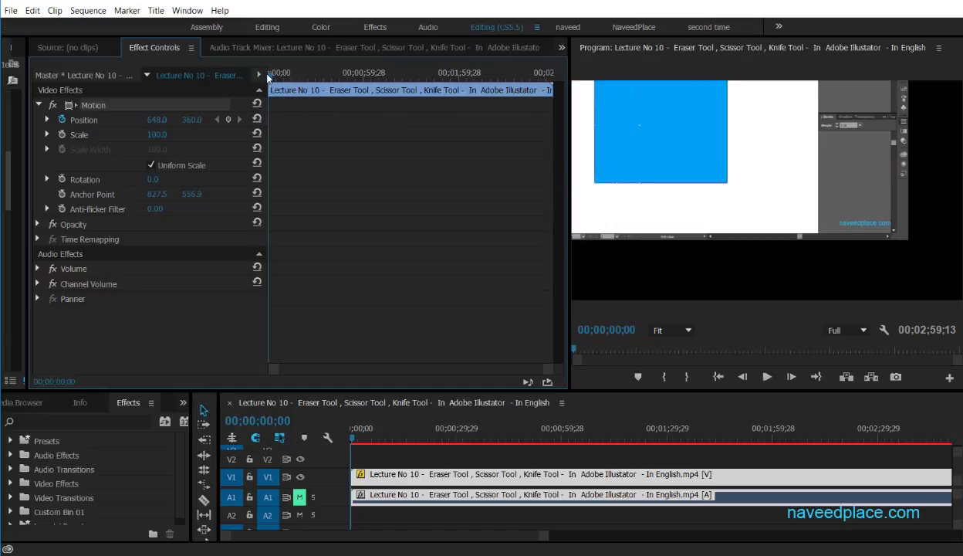
drag(270, 74, 211, 75)
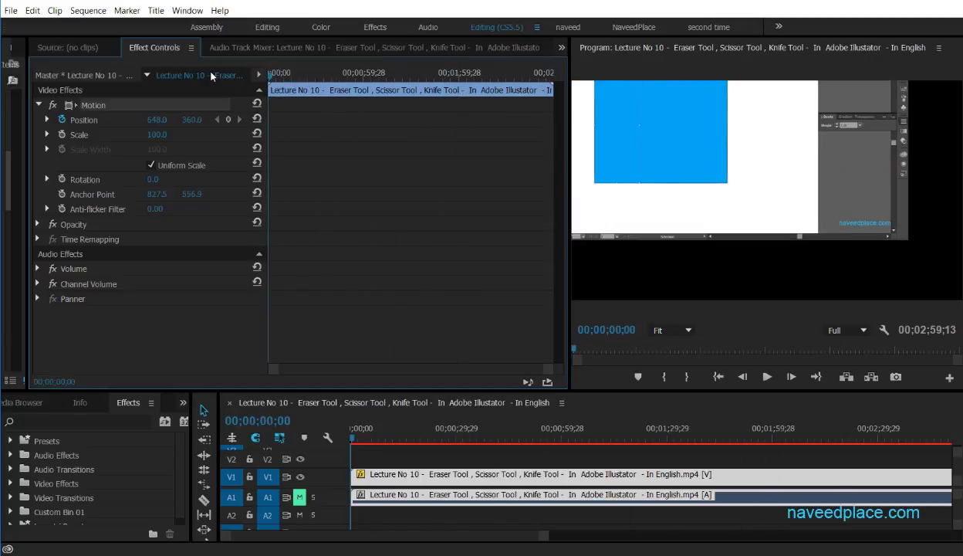
click(61, 120)
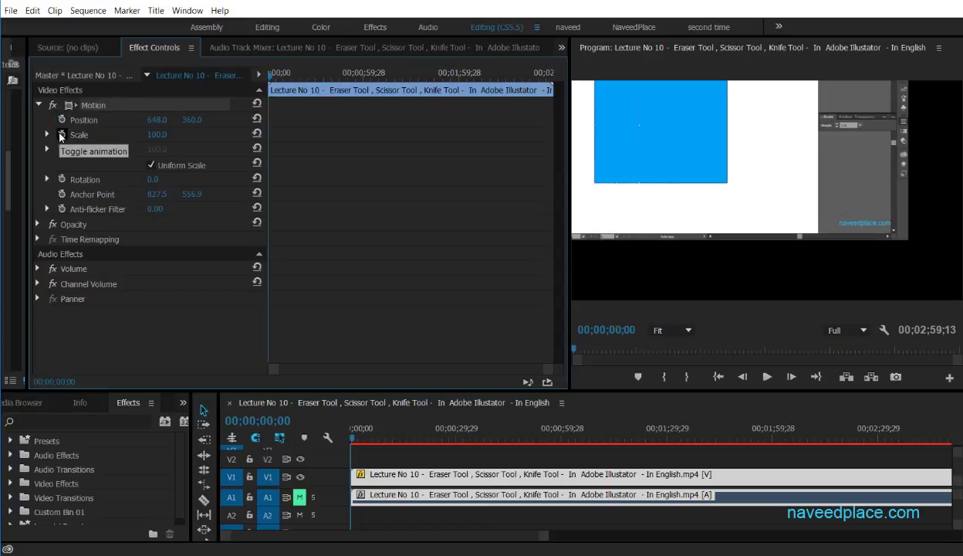
Turn on Scale keyframing at 00;00;00;00 and reposition the clip to about 820.5, 553.4 to fill the frame.
click(62, 135)
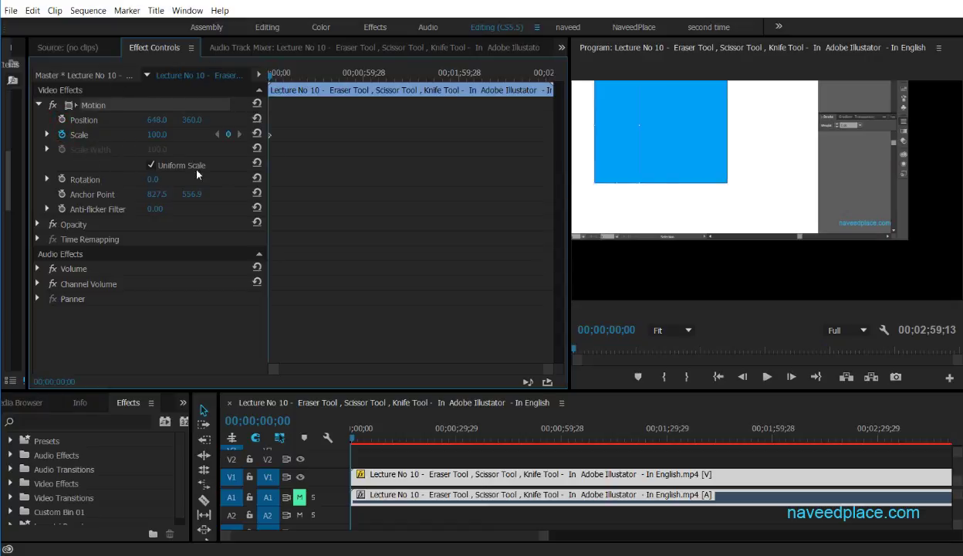
mouse_move(676, 162)
mouse_down()
mouse_move(703, 164)
mouse_move(754, 228)
mouse_move(729, 214)
mouse_up()
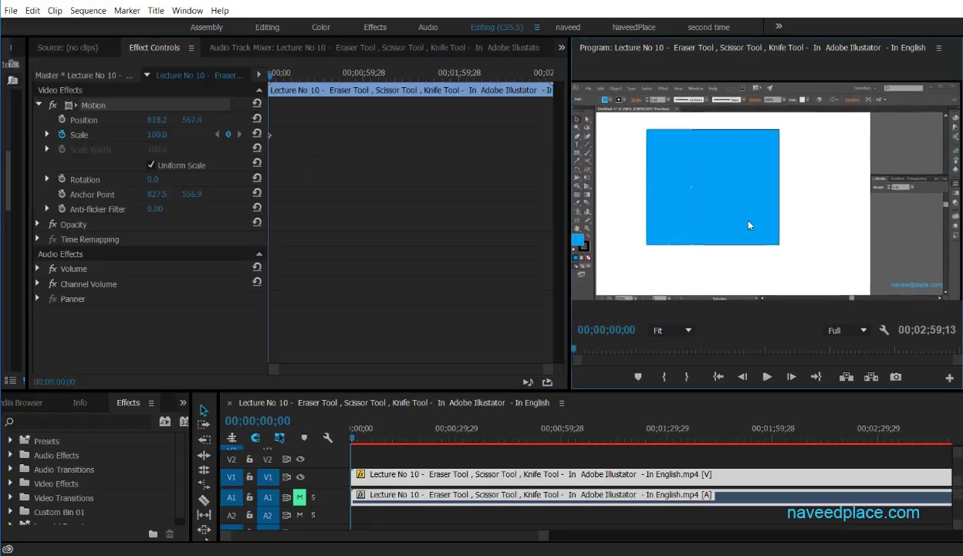
click(95, 106)
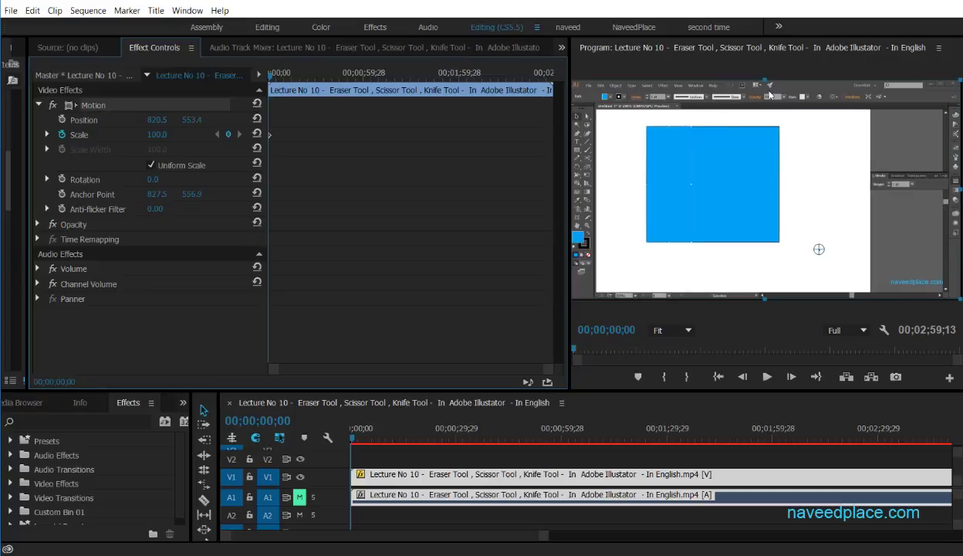
Keyframe the clip's Scale to about 80.8 at the start, 65.7 at 00;00;22;28, 53.1 at 00;00;31;10 and 38.5 a little further on.
drag(765, 81, 739, 121)
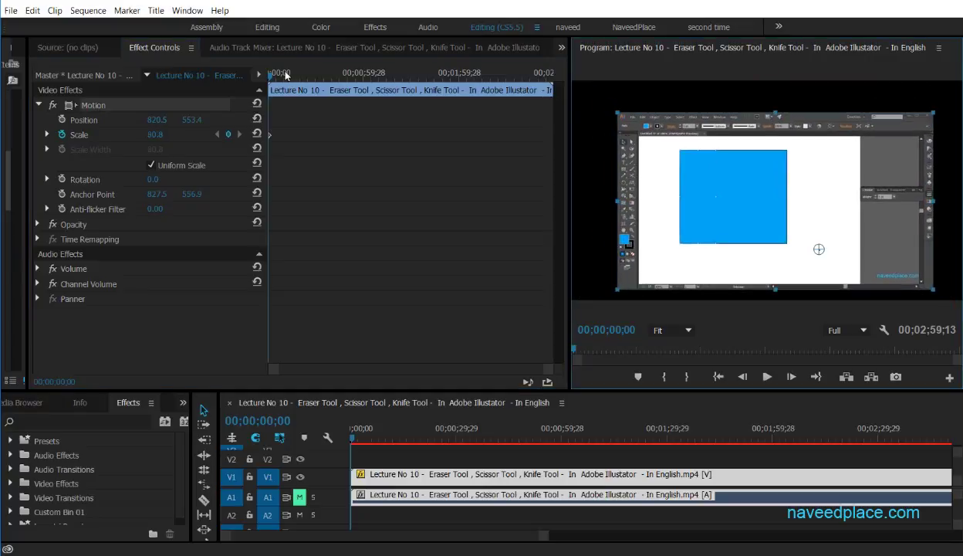
drag(272, 78, 304, 78)
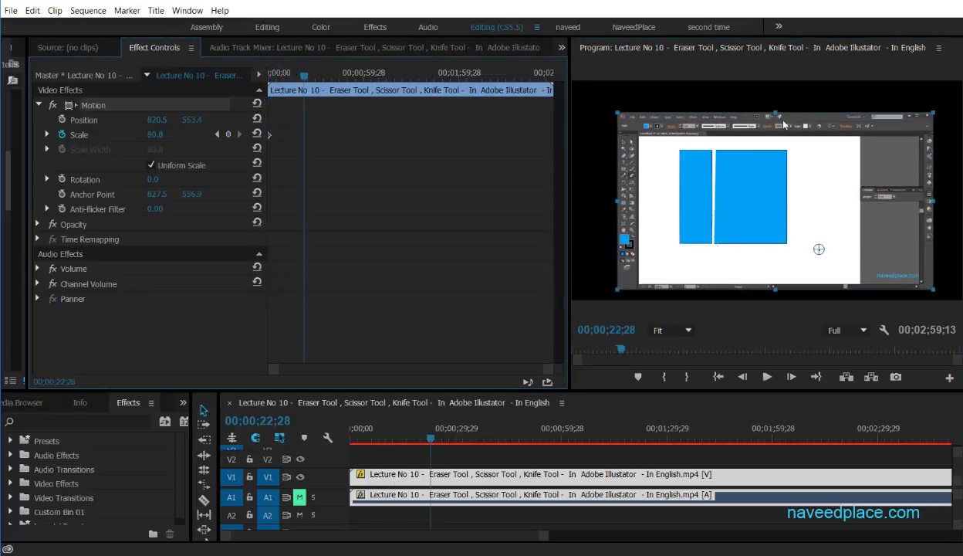
drag(778, 112, 782, 139)
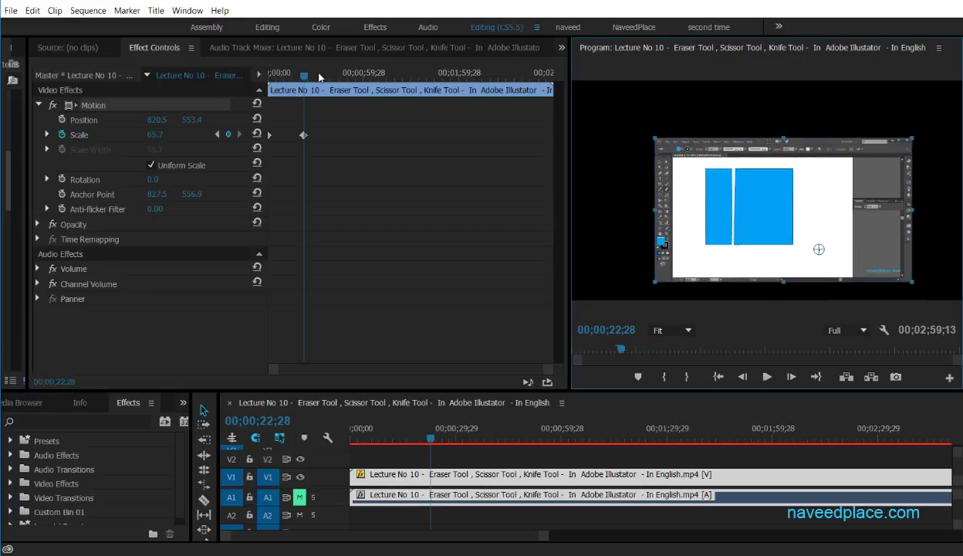
drag(305, 76, 316, 76)
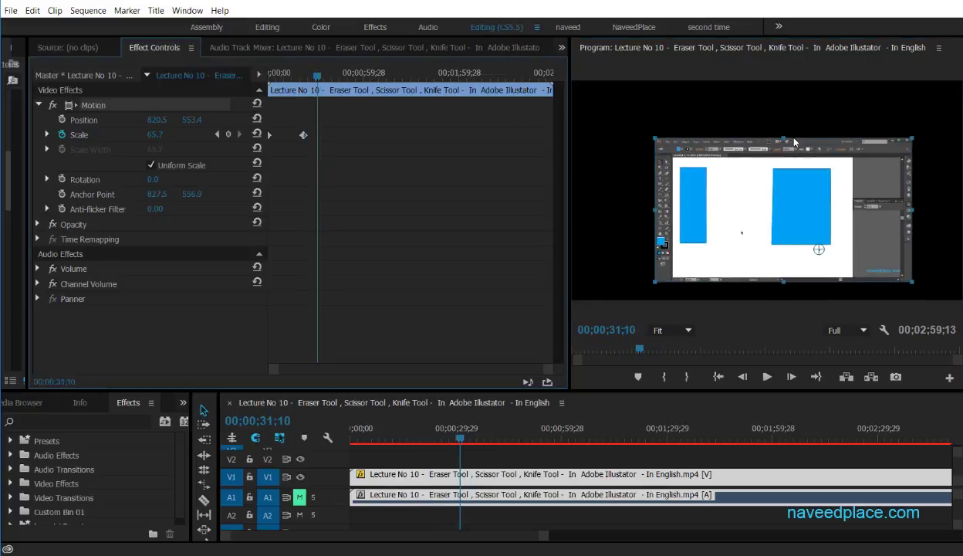
drag(785, 139, 790, 159)
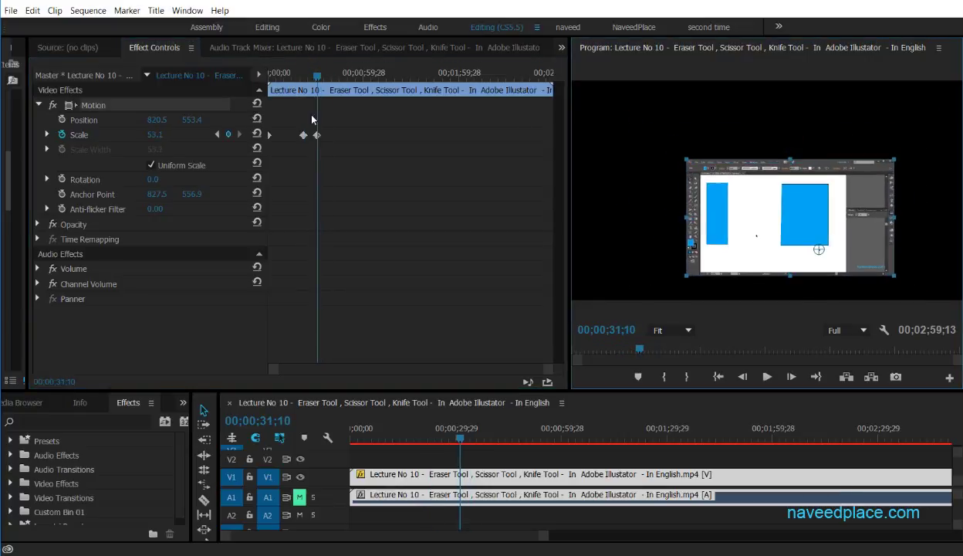
drag(318, 76, 331, 75)
drag(792, 164, 798, 195)
Add enlarging Scale keyframes of about 79.6 at 00;00;47;21 and 98.8 at 00;01;01;26.
drag(331, 75, 344, 75)
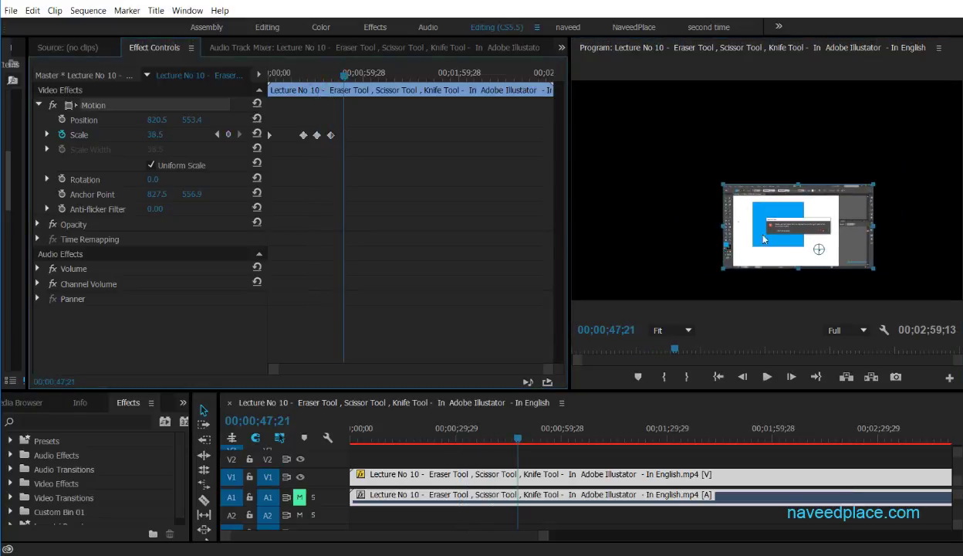
drag(721, 223, 622, 202)
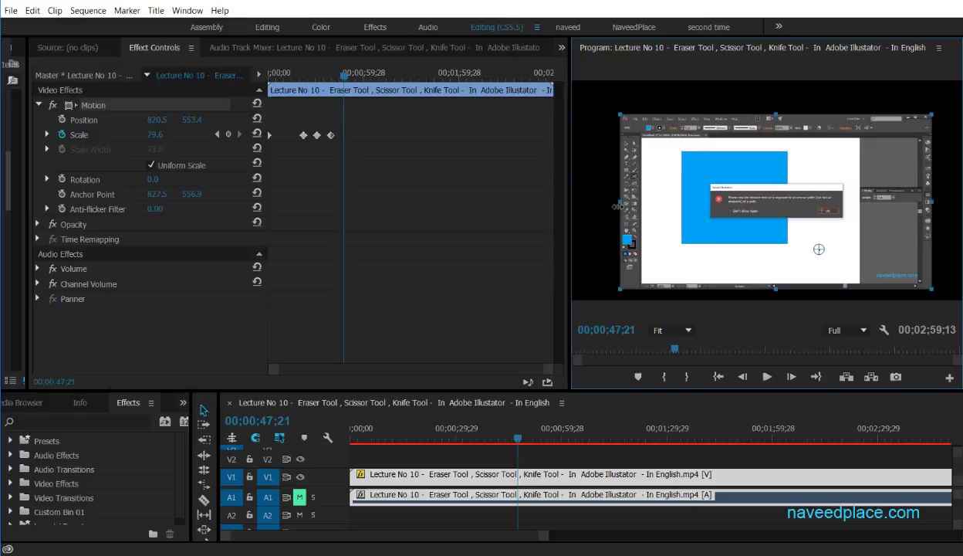
click(366, 73)
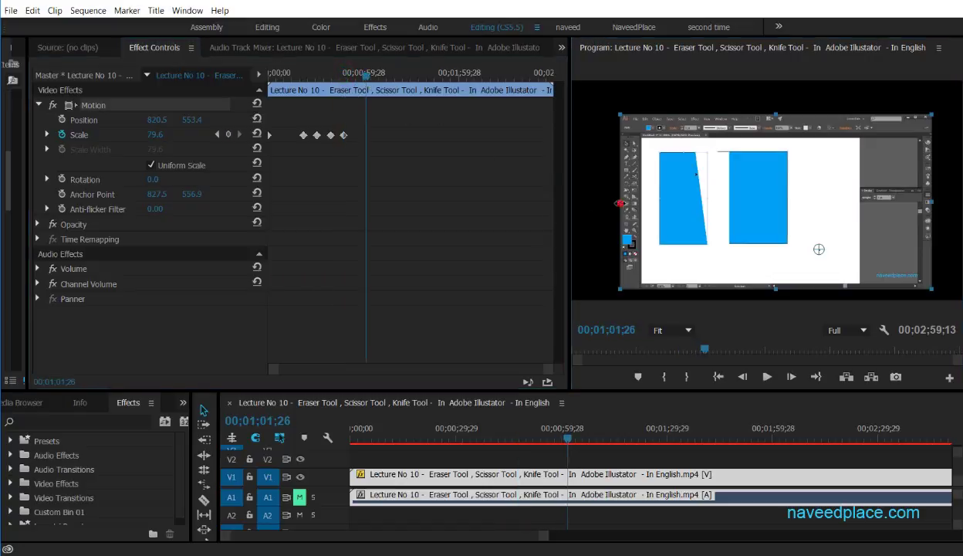
drag(619, 207, 575, 197)
Play the sequence from near its beginning to preview the Scale animation.
drag(367, 77, 286, 91)
key(space)
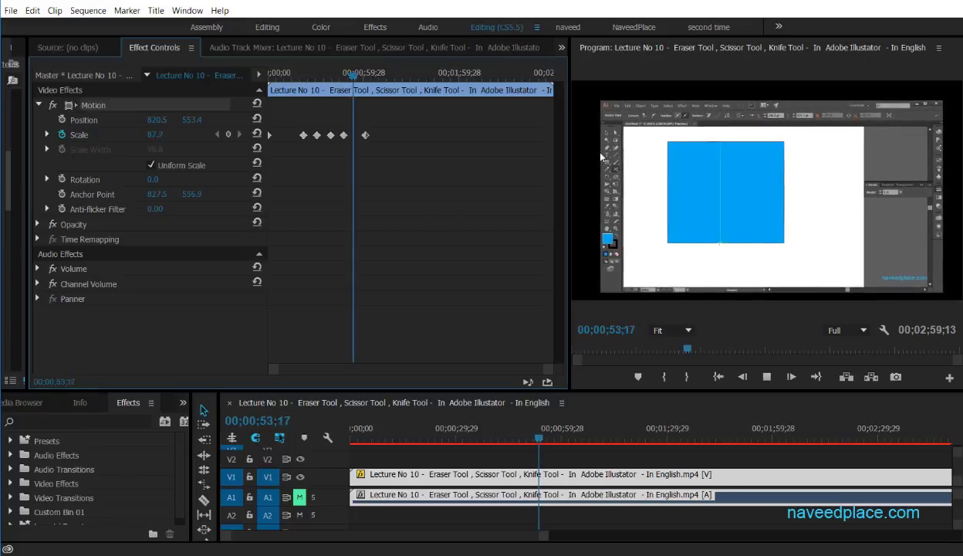
key(space)
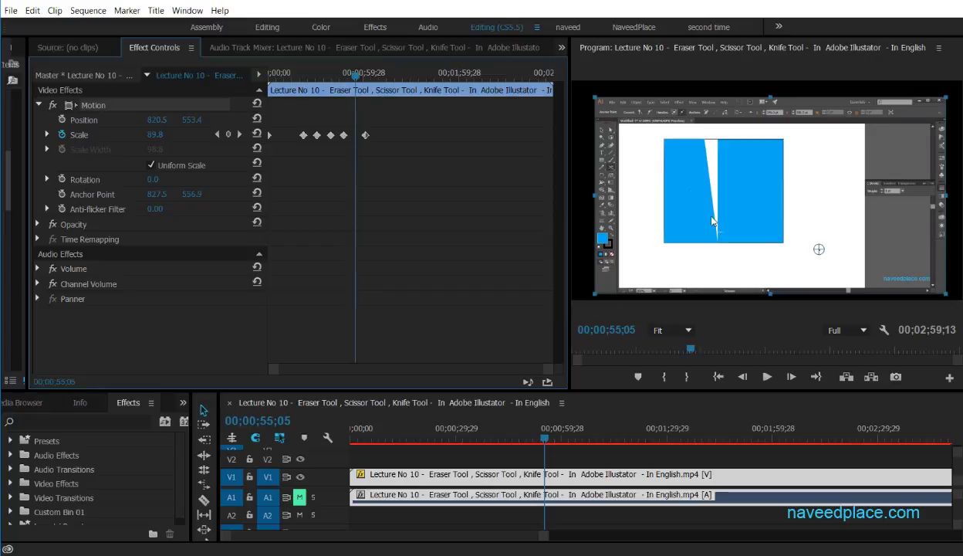
Save the project and reposition the clip to about 801.8, 520.8 in the frame.
key(ctrl+s)
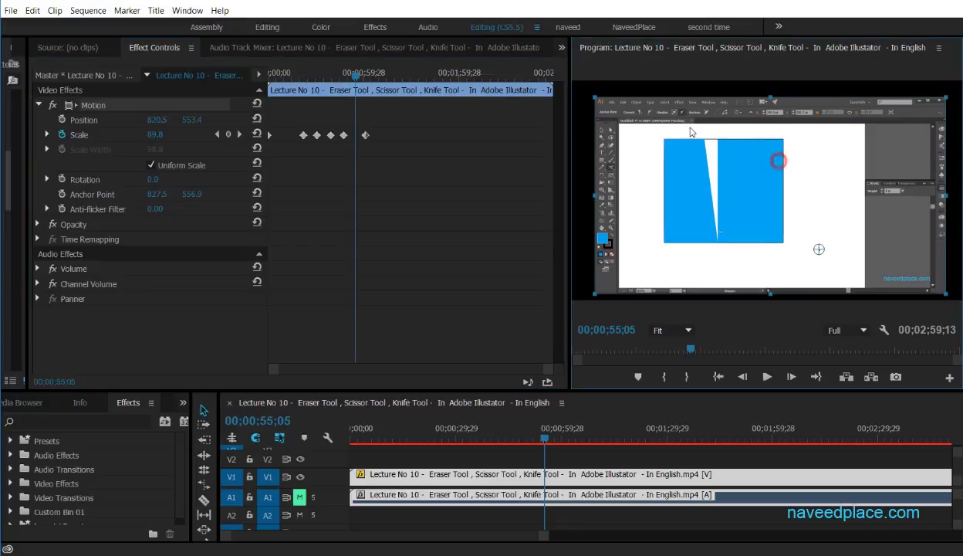
drag(726, 193, 748, 180)
drag(786, 152, 776, 156)
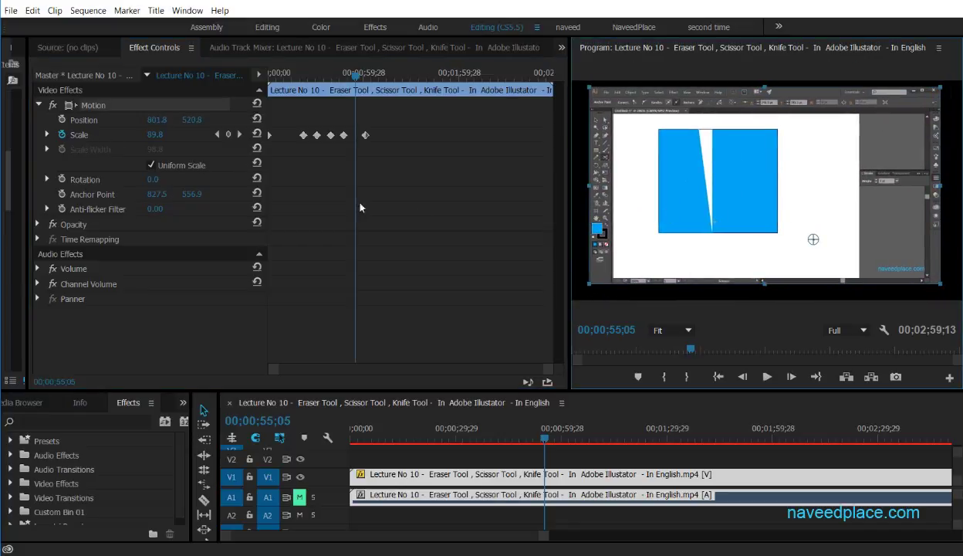
Turn on Rotation keyframing at 00;00;55;05 and keyframe about -5.2° there and about 11.7° at 00;00;59;18.
click(61, 179)
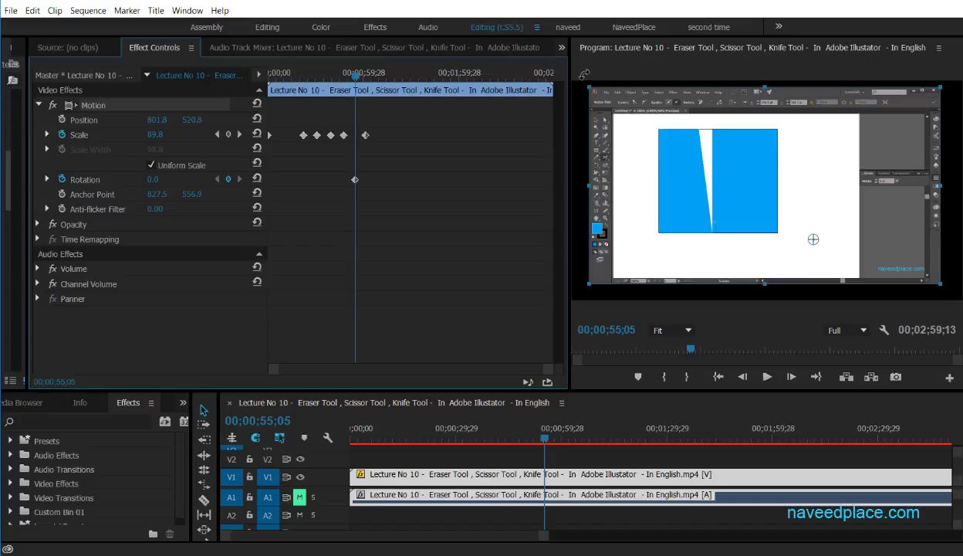
drag(569, 74, 560, 99)
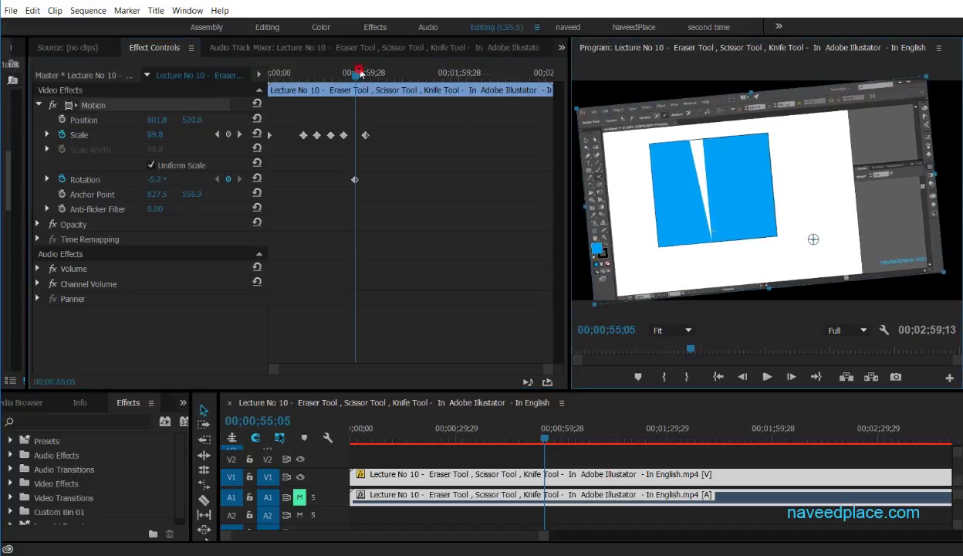
drag(358, 73, 362, 73)
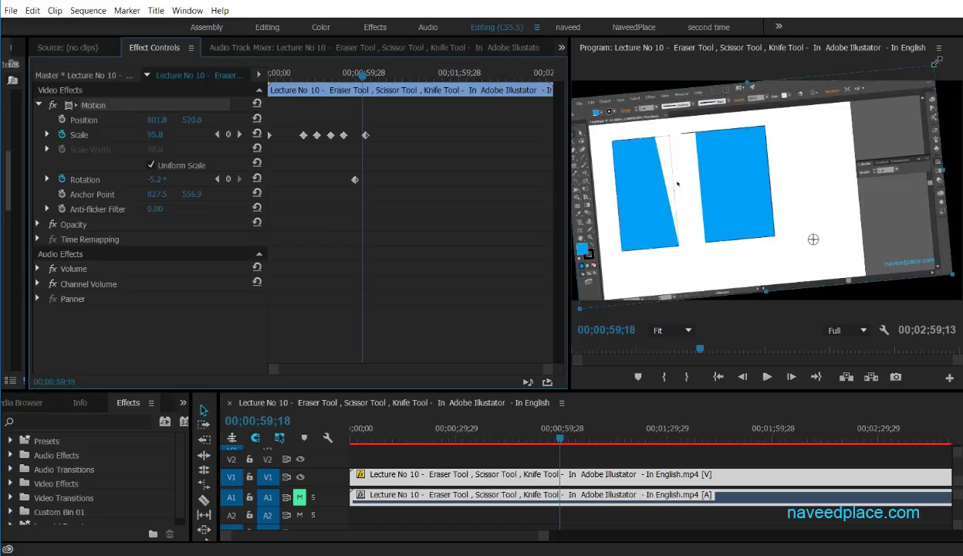
drag(940, 60, 581, 94)
Preview the Rotation animation around its keyframes and move the playhead back to 00;00;46;11.
mouse_move(356, 76)
mouse_down()
mouse_move(372, 76)
mouse_move(352, 76)
mouse_up()
key(space)
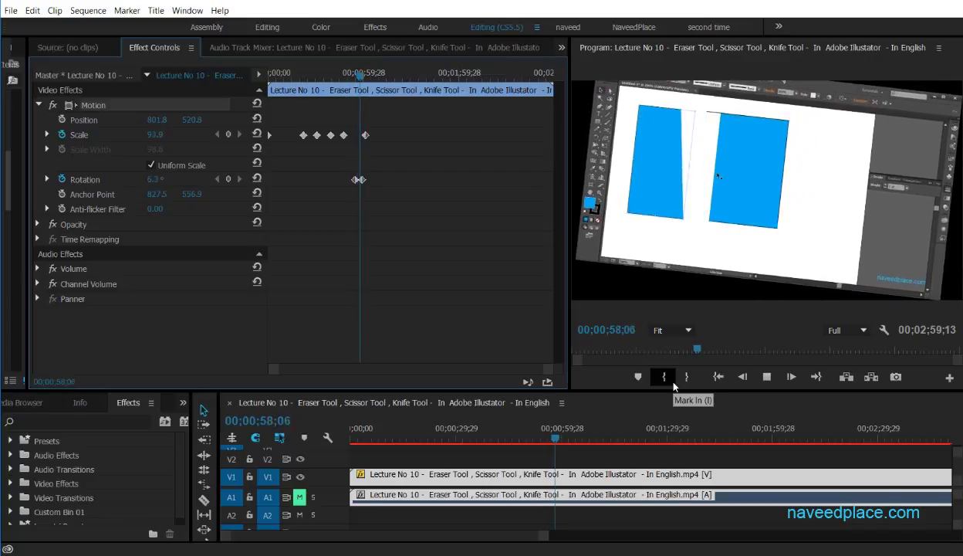
key(space)
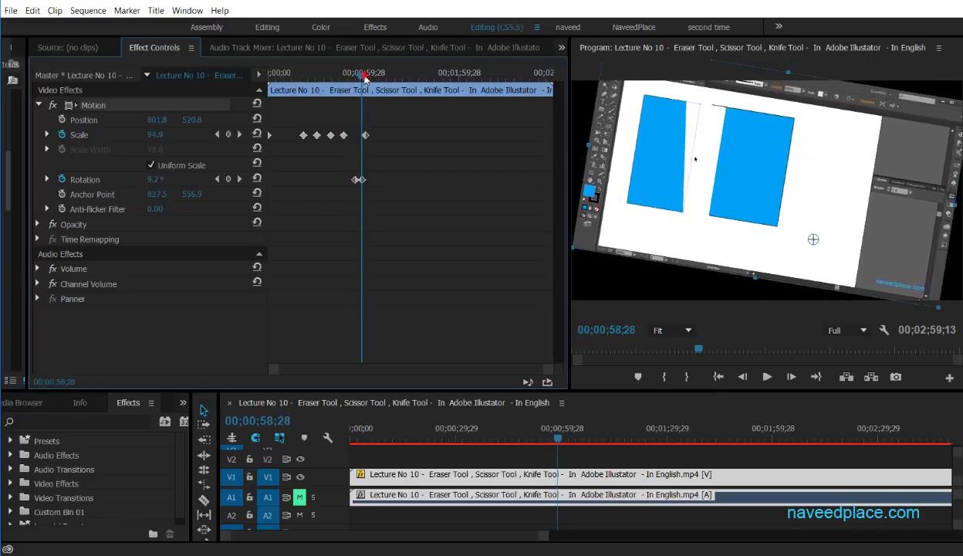
drag(364, 78, 342, 78)
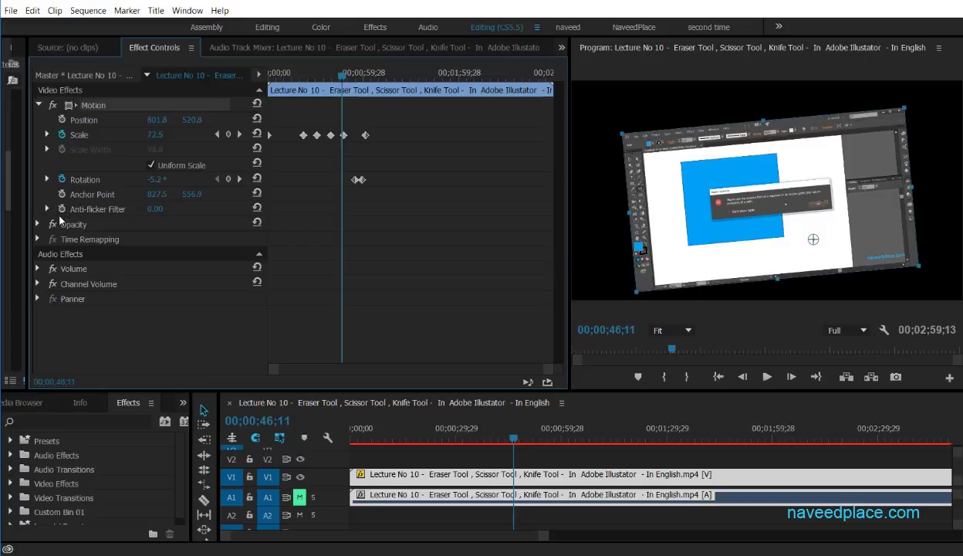
Try turning on keyframing for Anchor Point and Anti-flicker Filter, and switch both off again by deleting their keyframes.
click(63, 194)
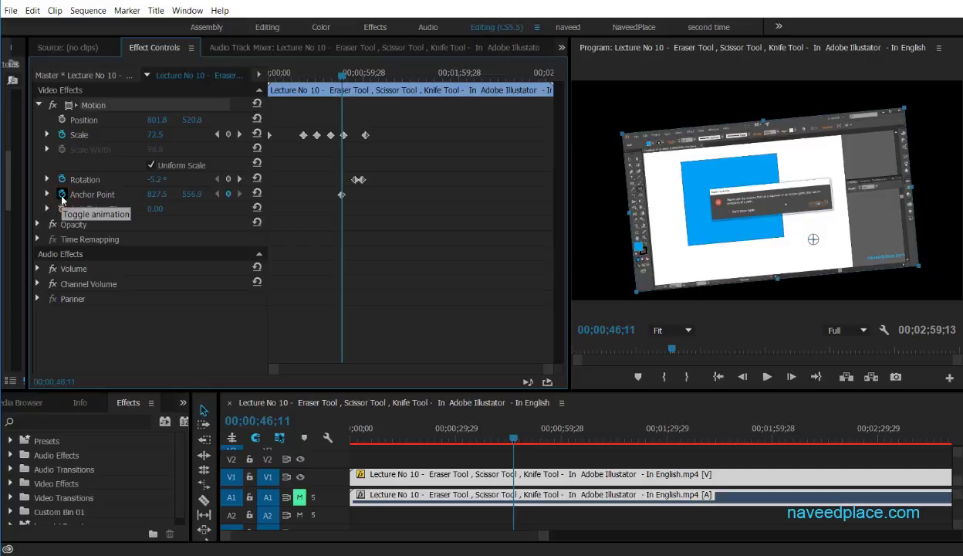
click(63, 194)
click(532, 297)
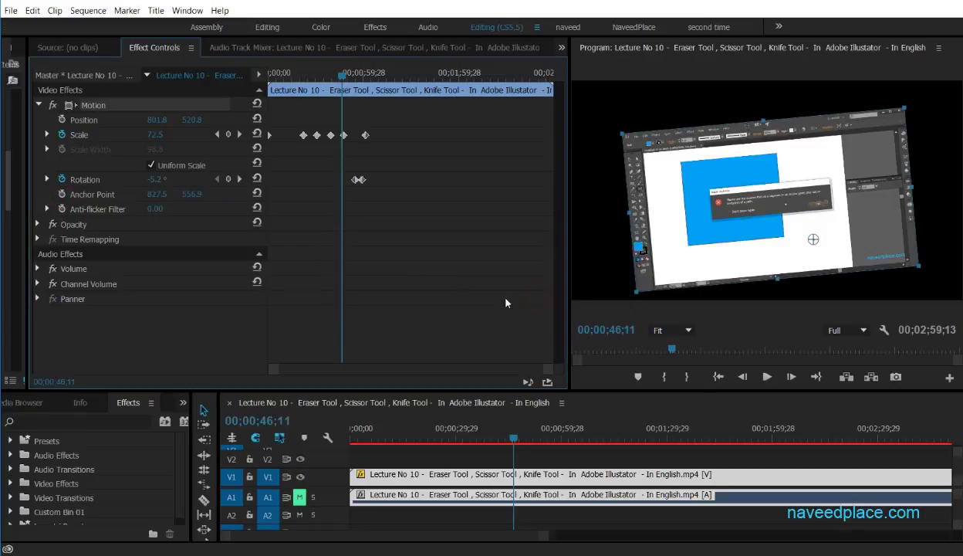
click(62, 195)
click(63, 194)
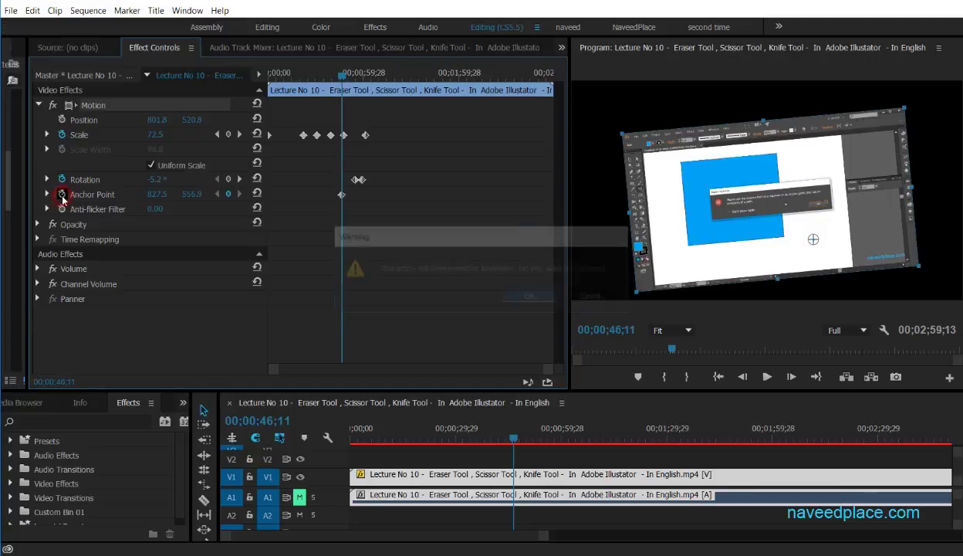
click(532, 297)
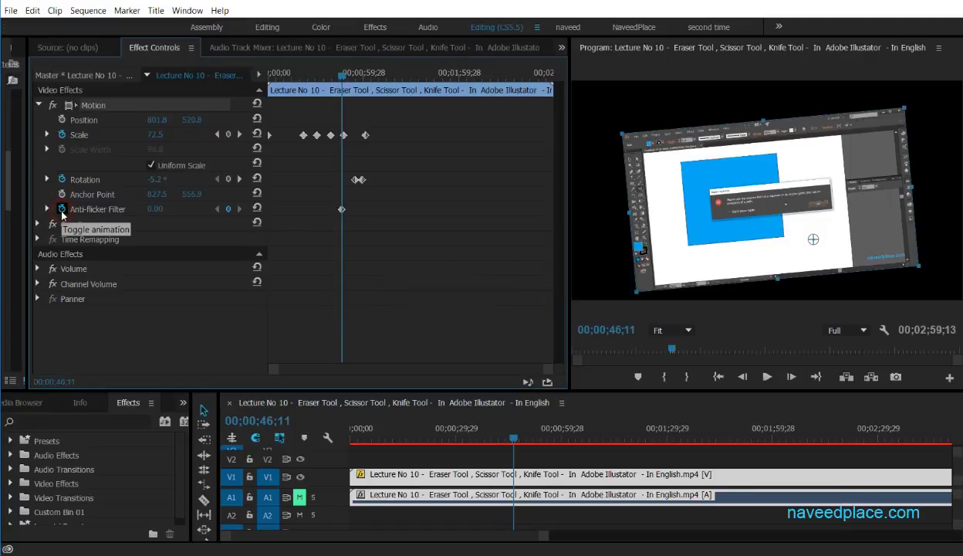
click(63, 209)
click(62, 209)
click(536, 297)
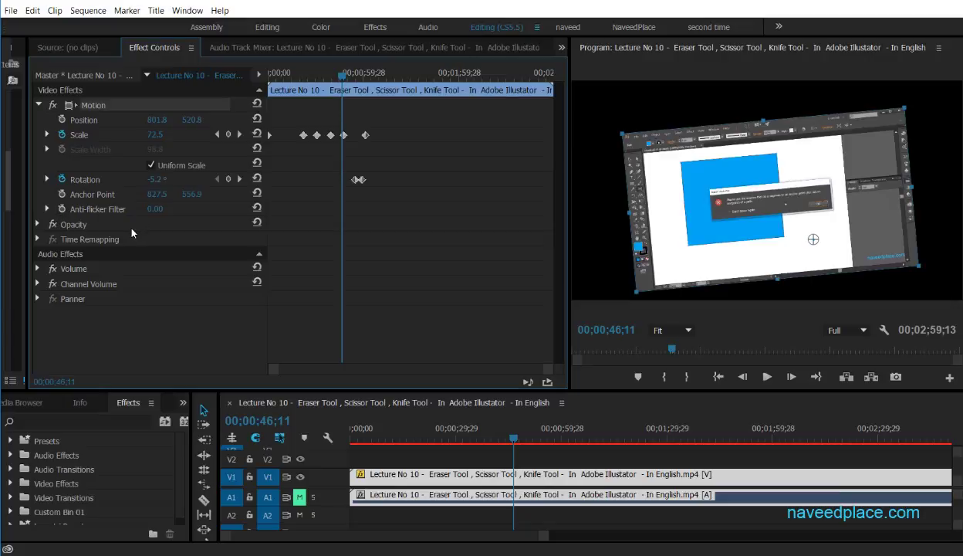
Save the project, collapse the Motion properties and expand the Opacity properties.
key(ctrl+s)
click(40, 105)
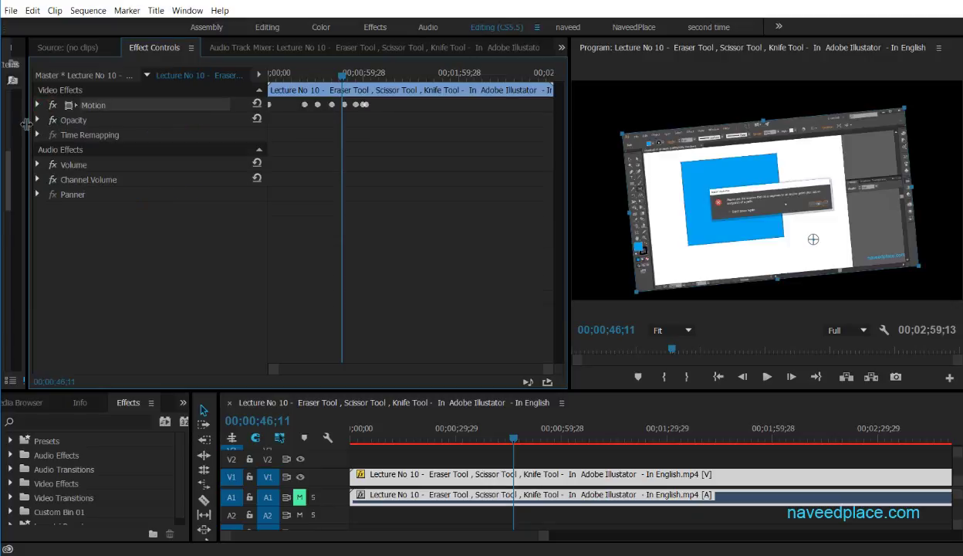
click(37, 120)
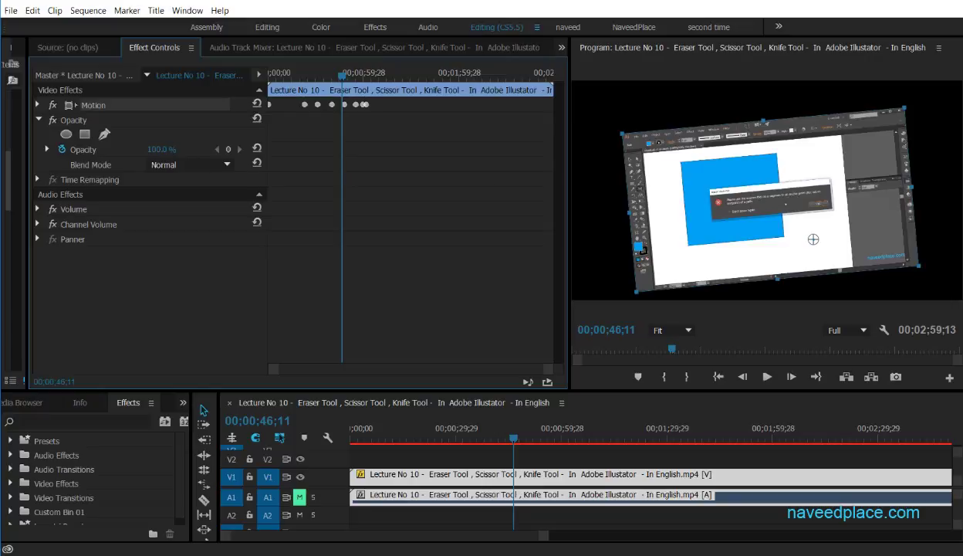
Keyframe the clip's Opacity to about 78% at 00;00;46;11, 48% at 00;00;52;29, 34% near 00;00;58;22 and 100% at 00;01;01;14.
drag(162, 149, 145, 149)
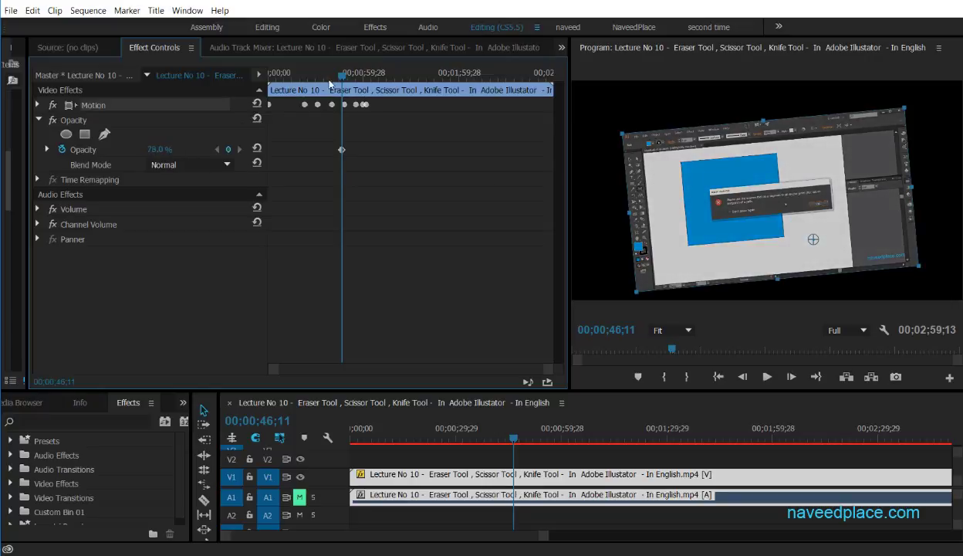
drag(346, 82, 352, 80)
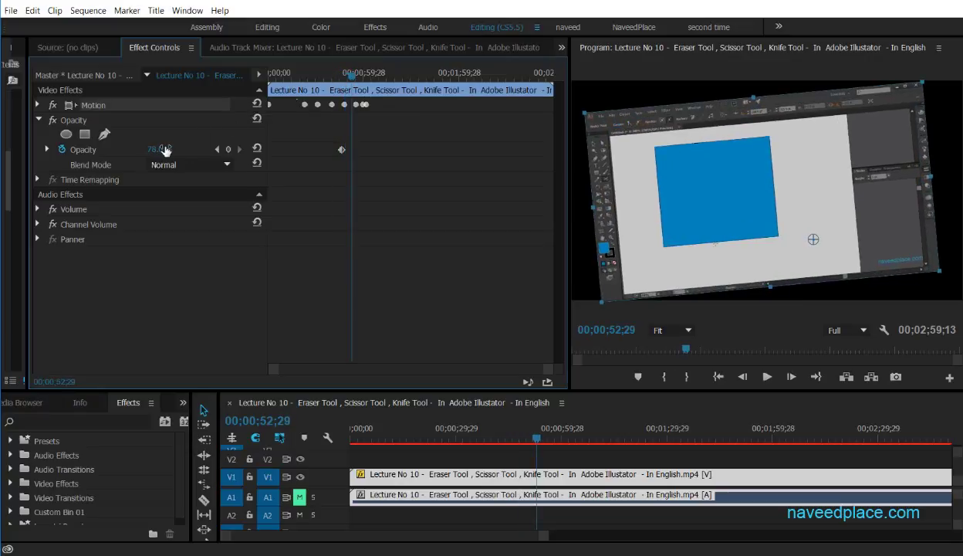
drag(160, 149, 137, 149)
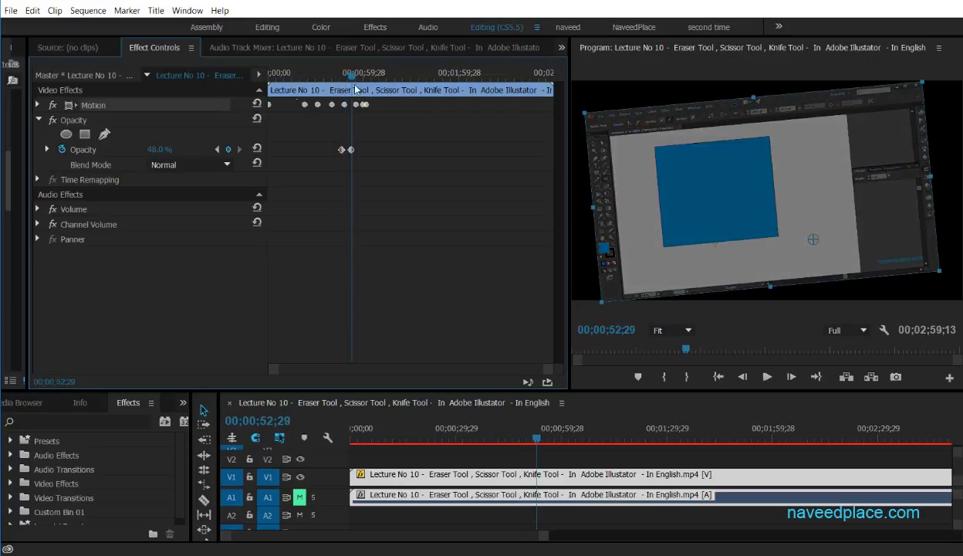
drag(353, 80, 362, 80)
drag(160, 150, 149, 149)
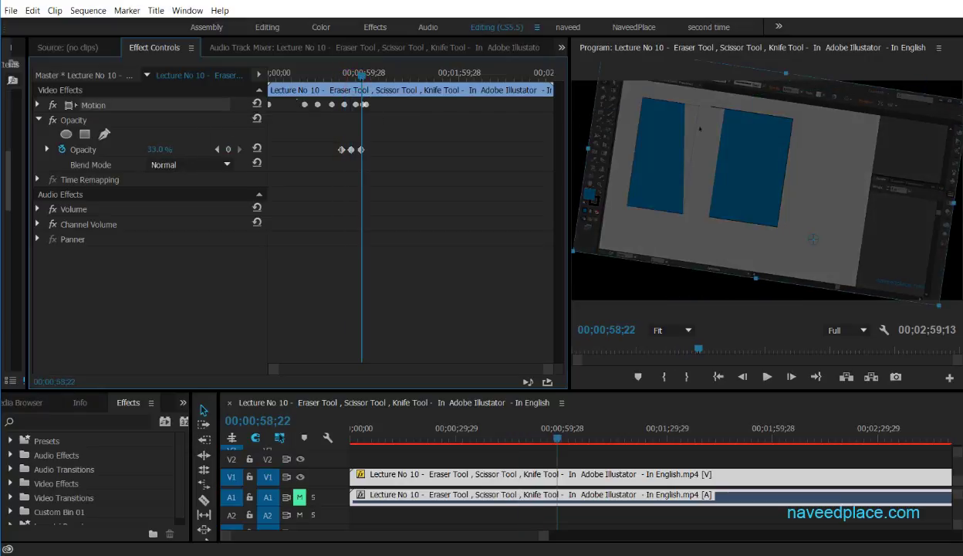
drag(370, 78, 366, 77)
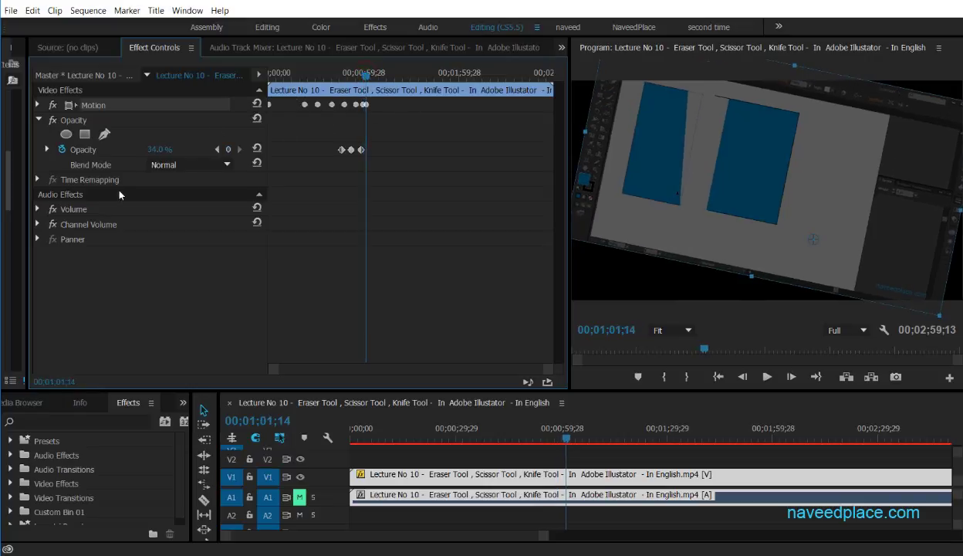
drag(160, 149, 185, 149)
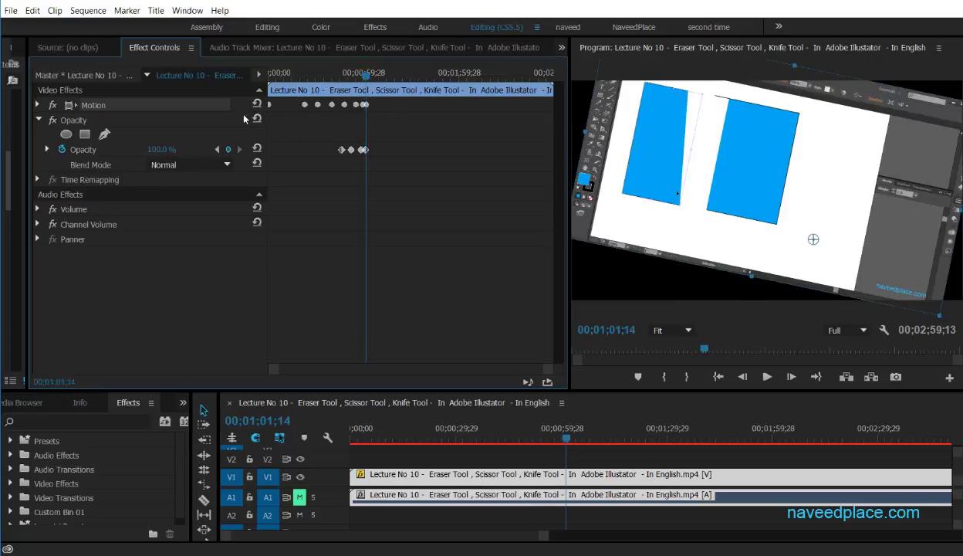
Play the sequence from before the first Opacity keyframe to past the last one to preview the fade.
click(319, 73)
key(space)
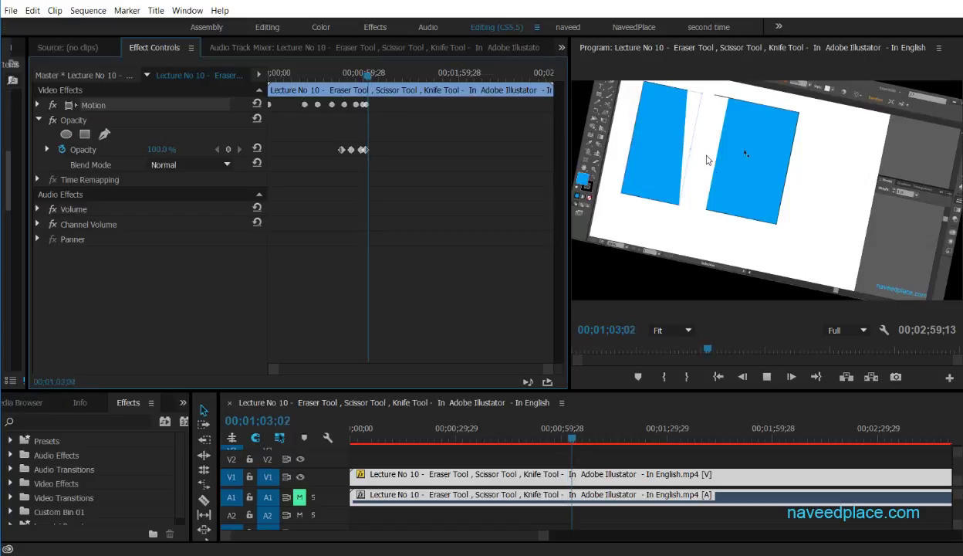
key(space)
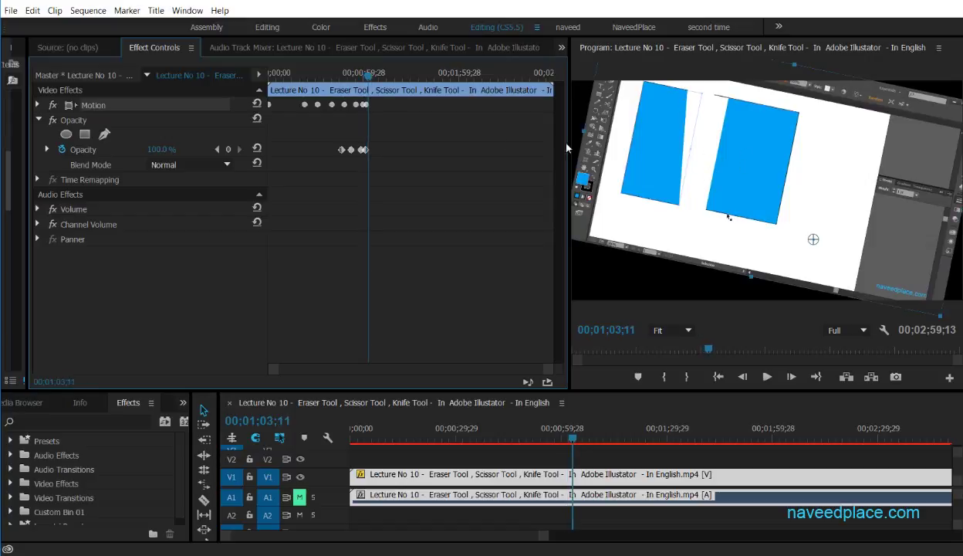
Collapse the Opacity properties and expand the Motion properties again.
click(48, 149)
click(48, 149)
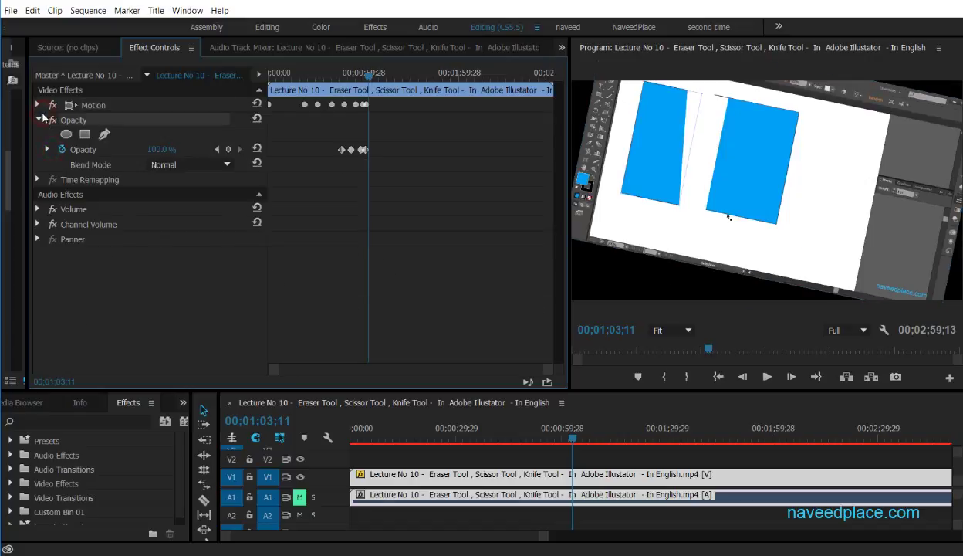
click(39, 119)
click(39, 105)
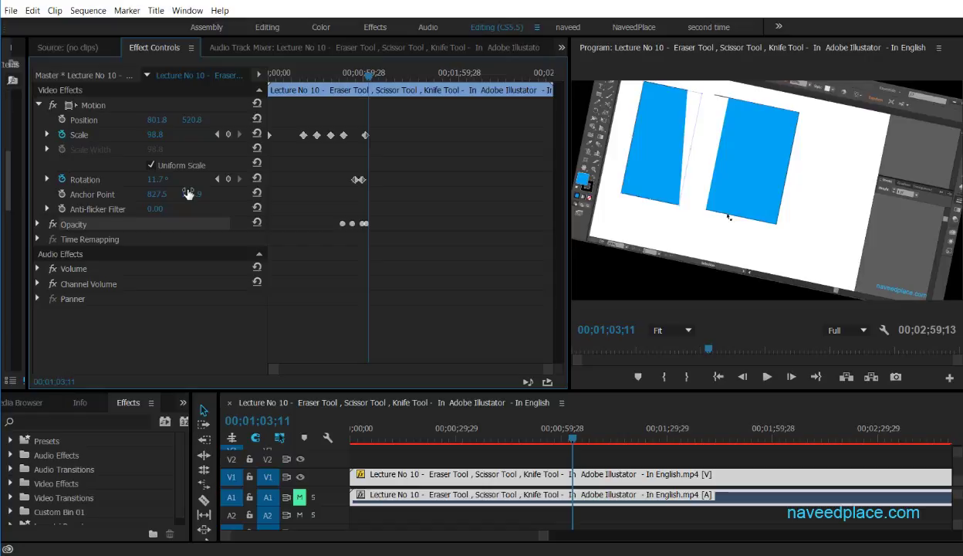
Save the project and delete all Rotation keyframes and every Scale keyframe except the first one.
drag(393, 241, 285, 109)
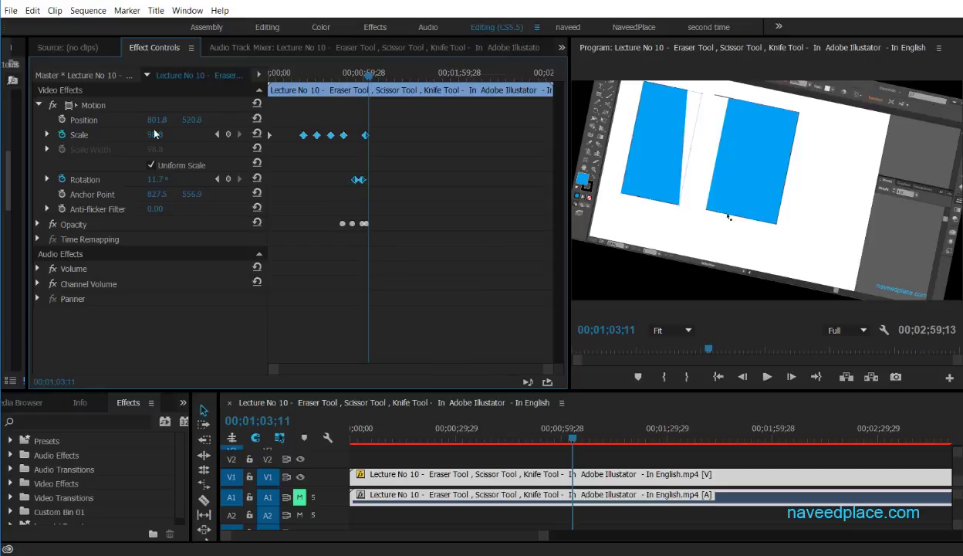
key(ctrl+s)
click(39, 105)
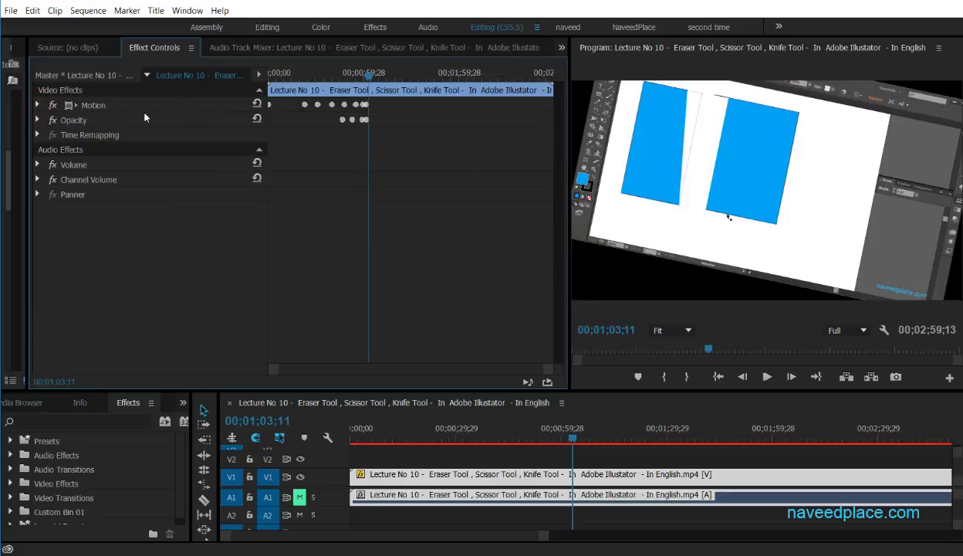
click(39, 105)
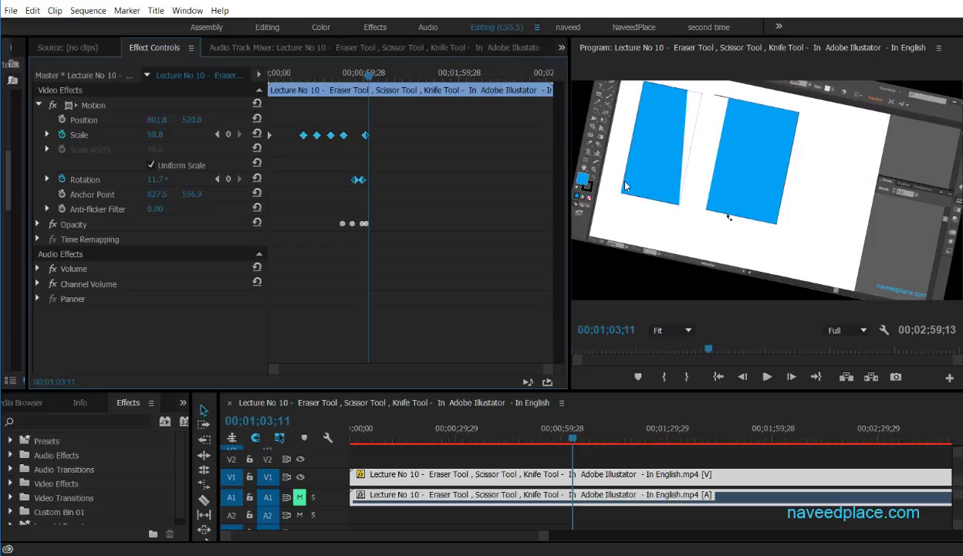
drag(452, 239, 270, 108)
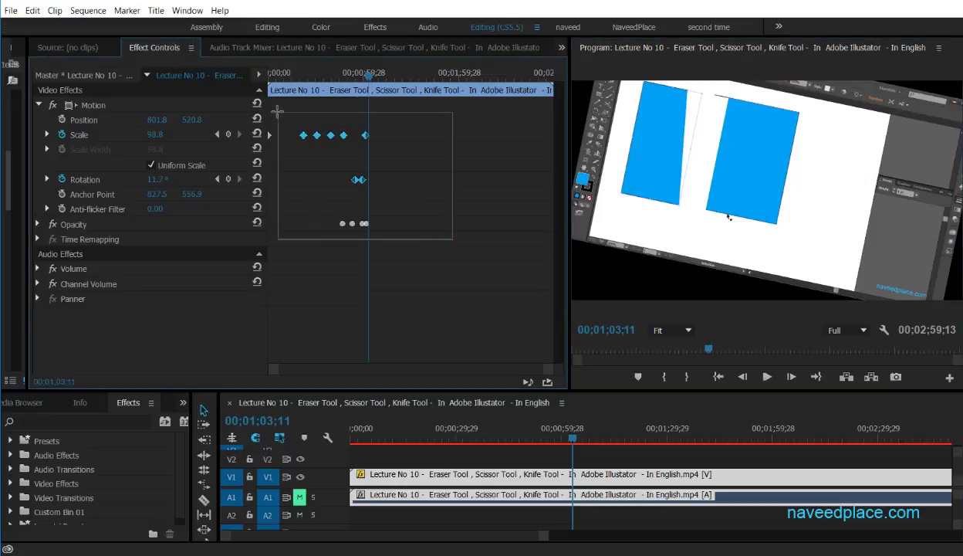
key(Delete)
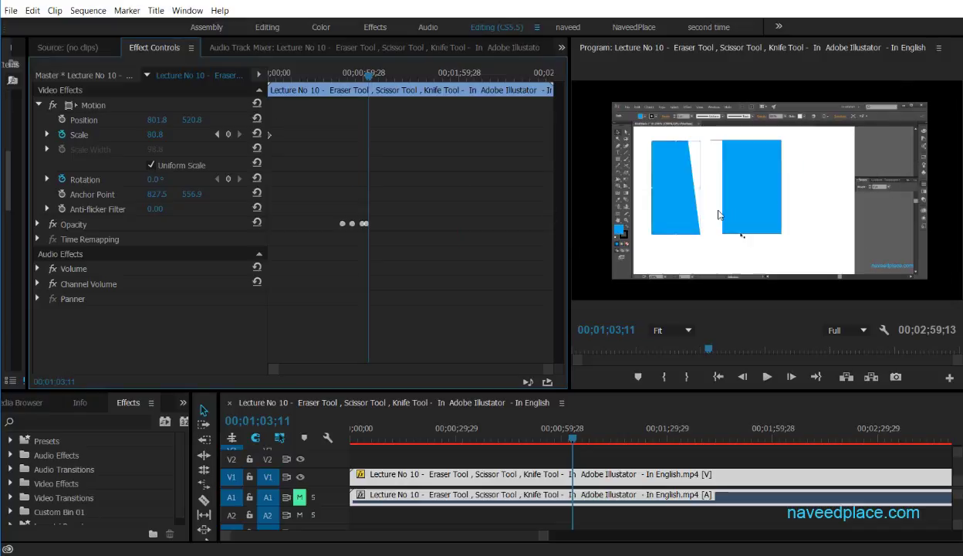
Scale the clip to 91.6 and move it to 724.9, 534.8 in the preview, and delete the added Scale keyframe.
click(74, 105)
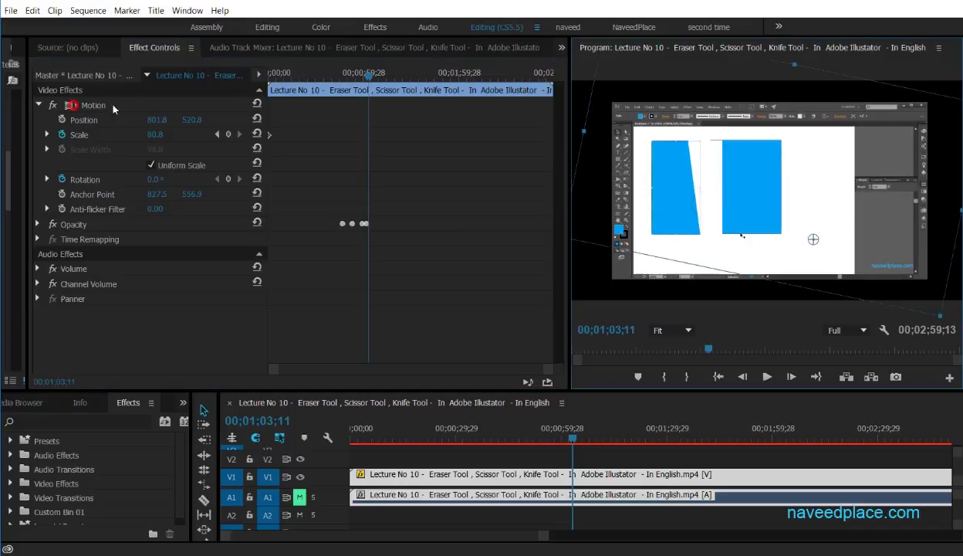
drag(562, 68, 571, 80)
drag(777, 208, 756, 218)
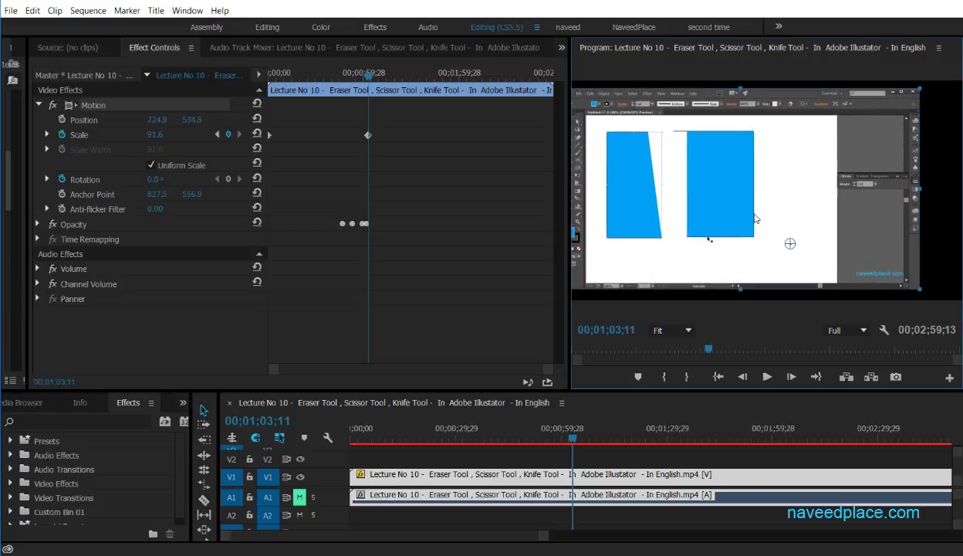
drag(333, 129, 463, 240)
key(Delete)
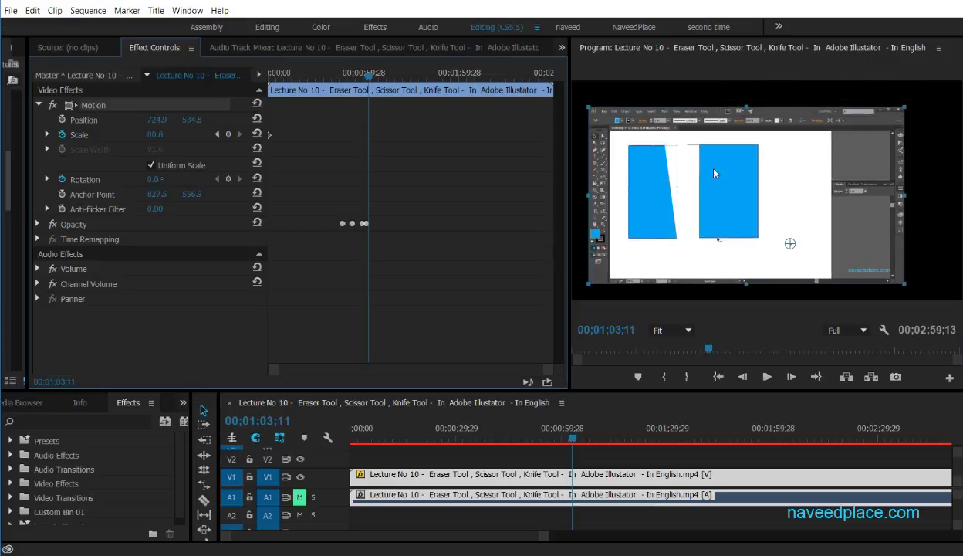
Move the playhead to 00;00;03;29 and turn off Scale animation, deleting its remaining keyframe.
click(323, 215)
click(360, 224)
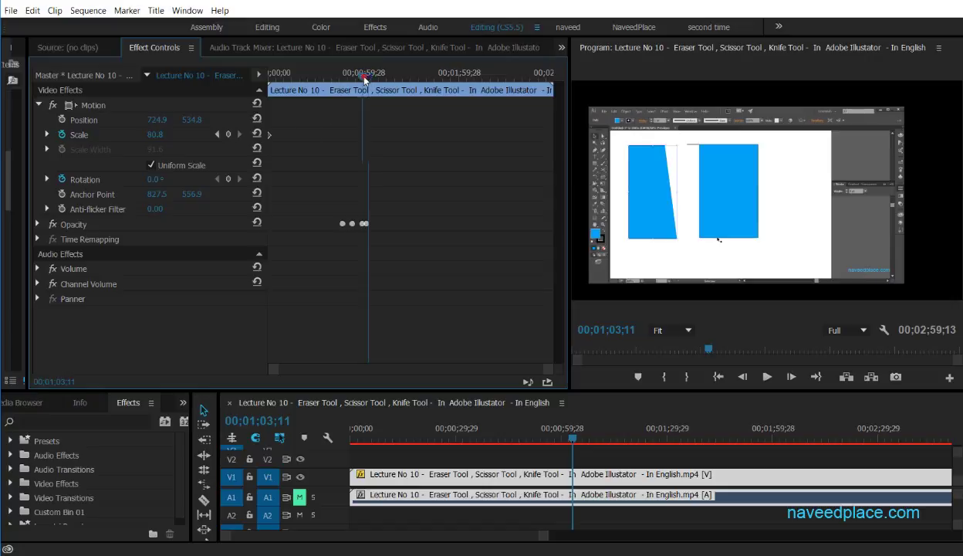
drag(357, 74, 273, 77)
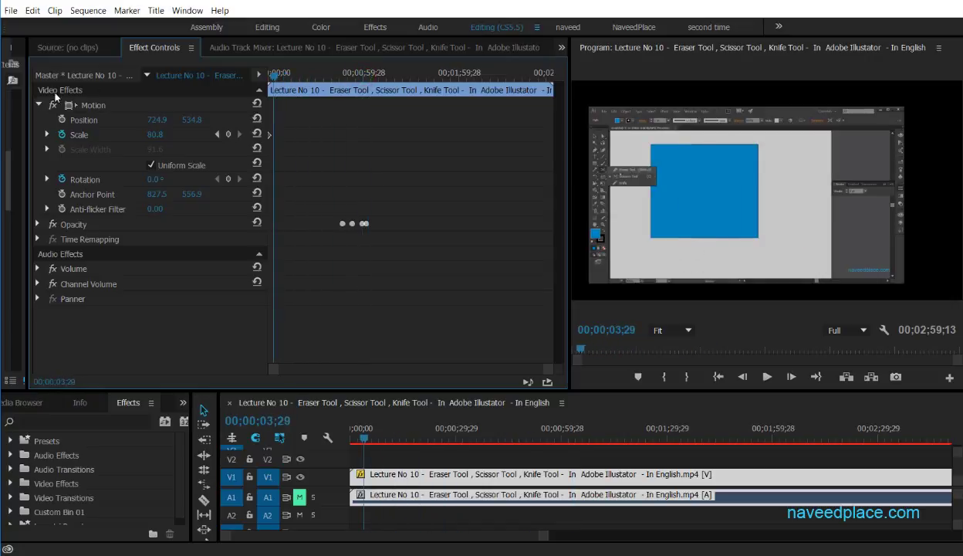
click(61, 135)
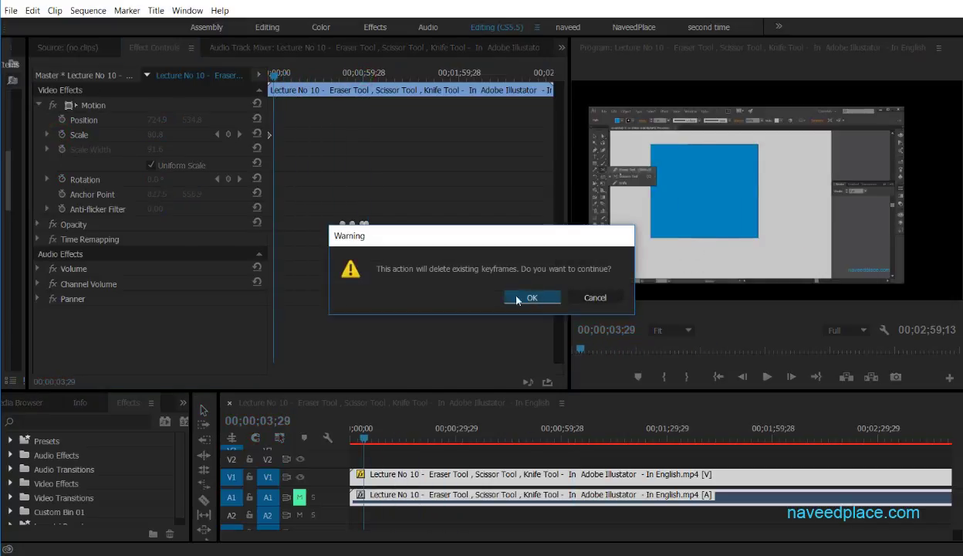
click(469, 297)
Turn on Position animation at 00;00;03;29 and add a keyframe at 00;00;22;02 with the clip moved to 909.1, 343.7.
click(63, 122)
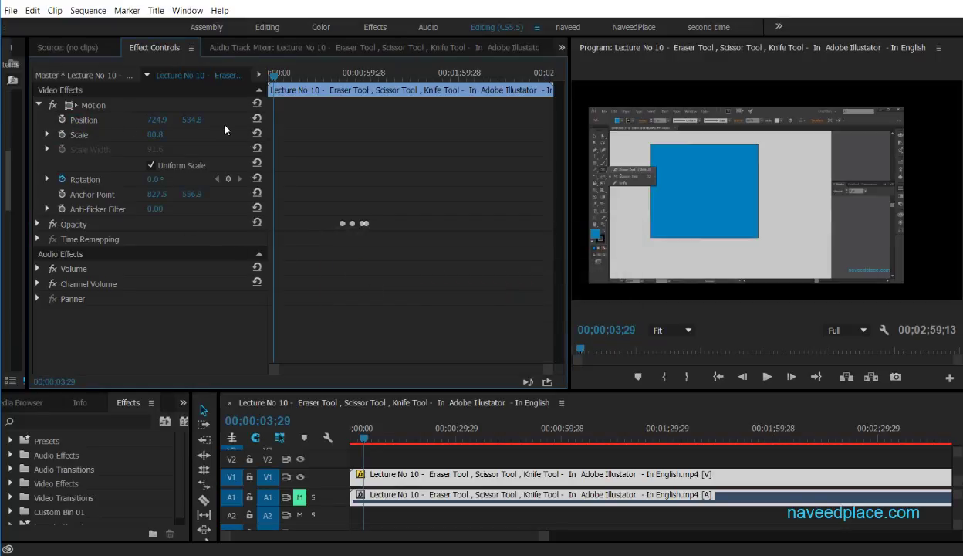
click(60, 119)
click(275, 77)
drag(280, 78, 304, 75)
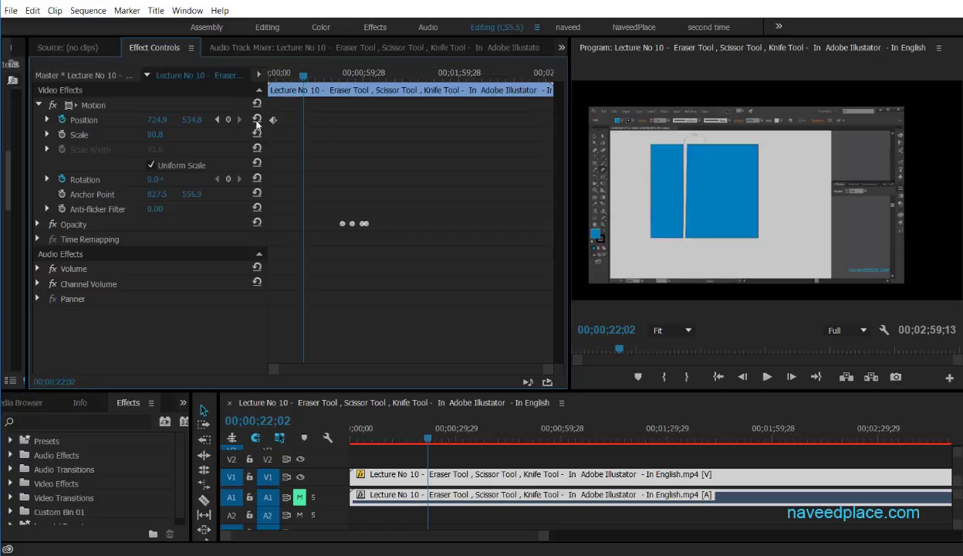
click(228, 120)
click(723, 174)
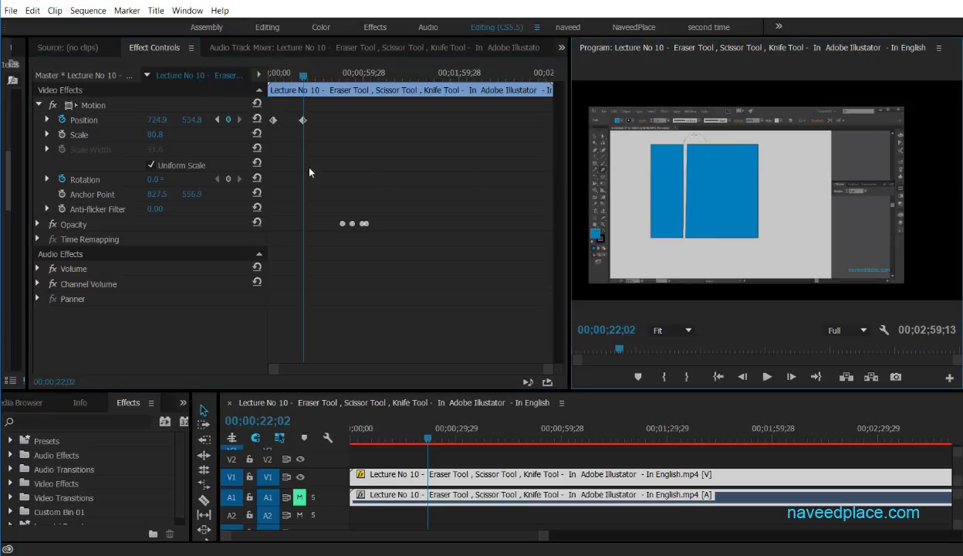
click(93, 106)
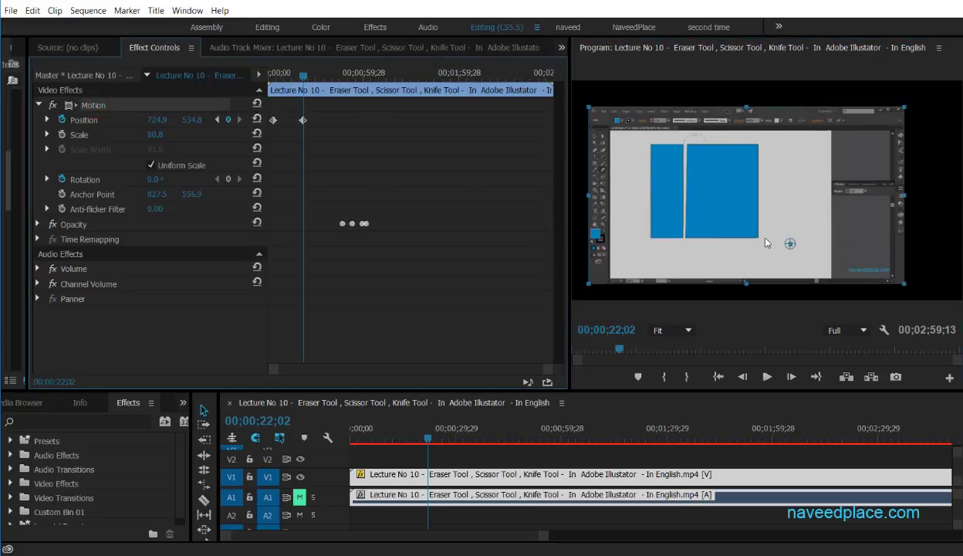
drag(752, 210, 806, 147)
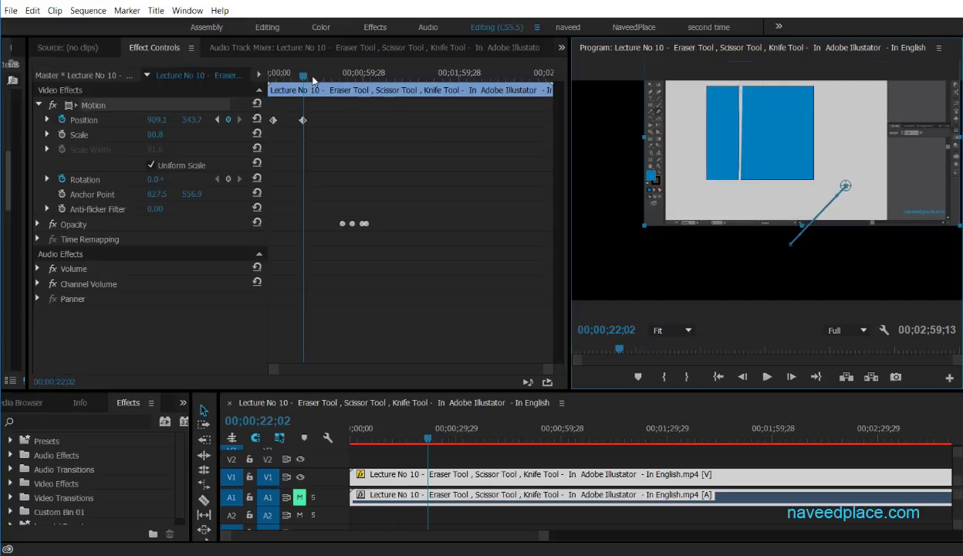
Add a Position keyframe at 00;00;37;28 and move the clip to 659.7, 597.7.
mouse_move(312, 79)
mouse_down()
mouse_move(340, 76)
mouse_move(323, 82)
mouse_up()
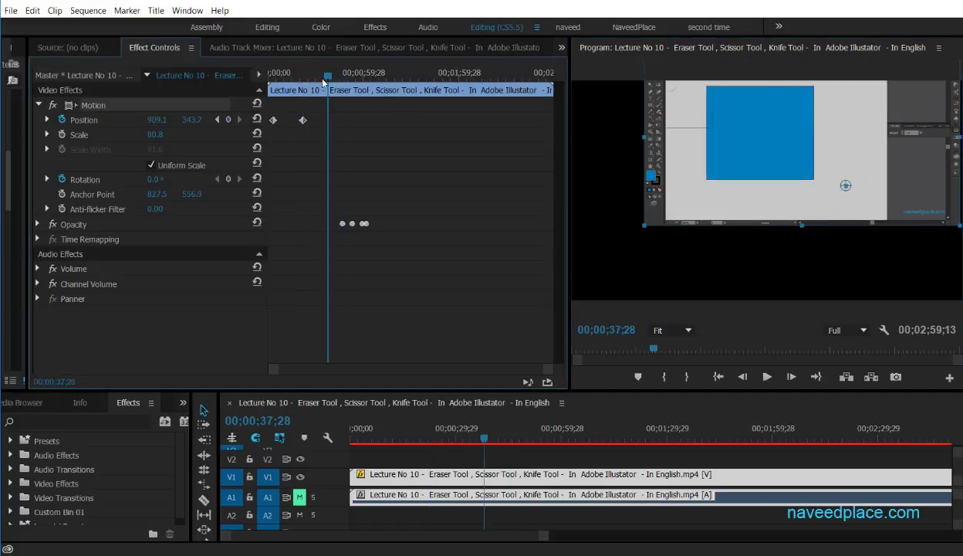
click(62, 119)
click(591, 294)
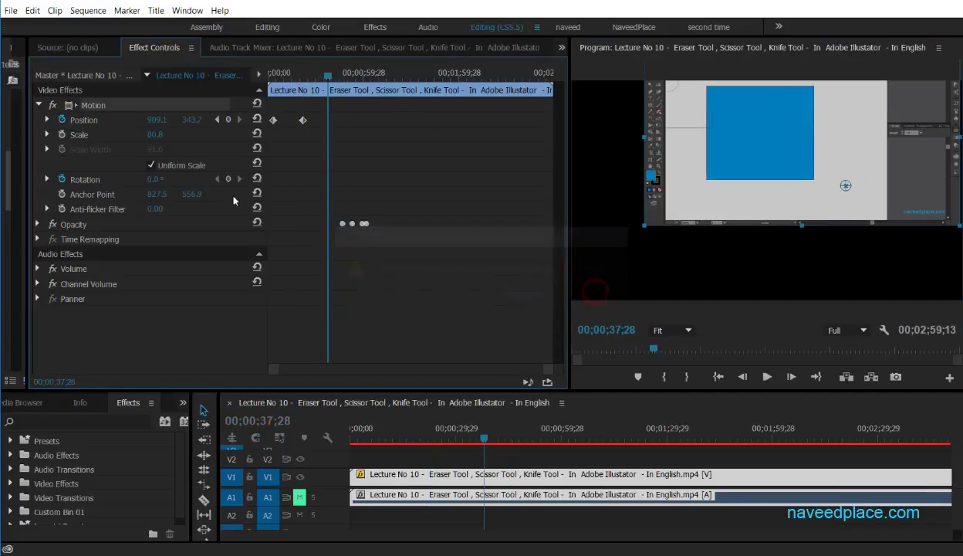
click(228, 119)
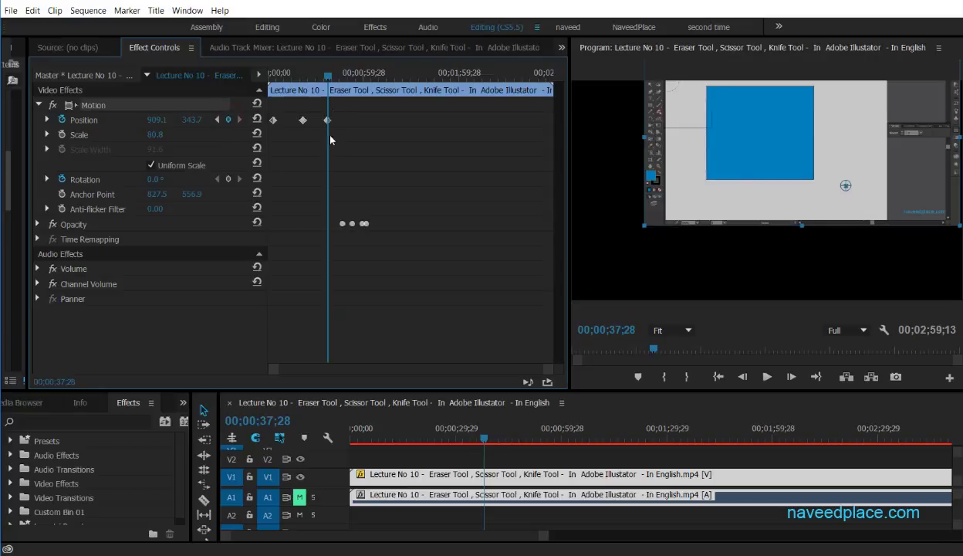
drag(788, 143, 711, 220)
Add a Position keyframe at 00;00;59;06 and move the clip to 864.8, 411.3.
drag(337, 83, 362, 77)
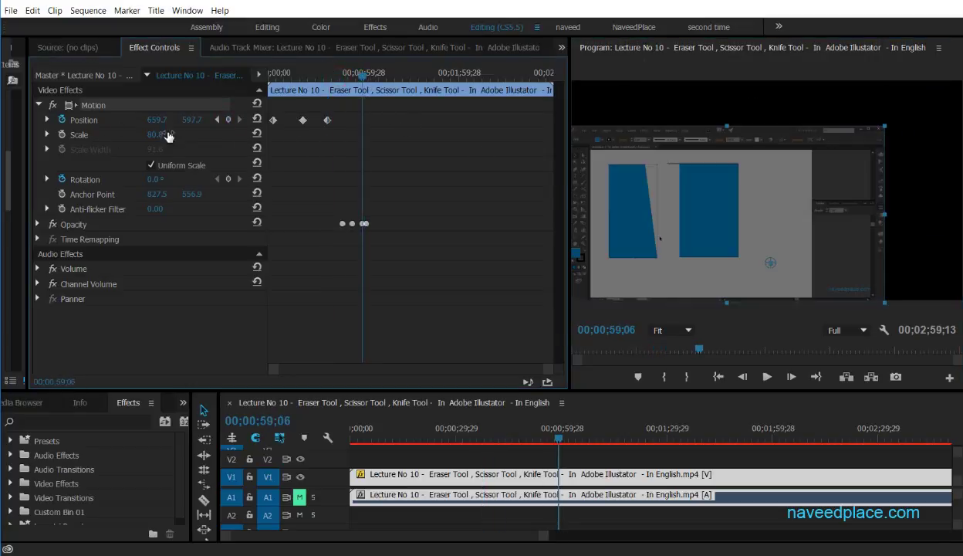
click(229, 121)
click(770, 245)
drag(770, 245, 834, 194)
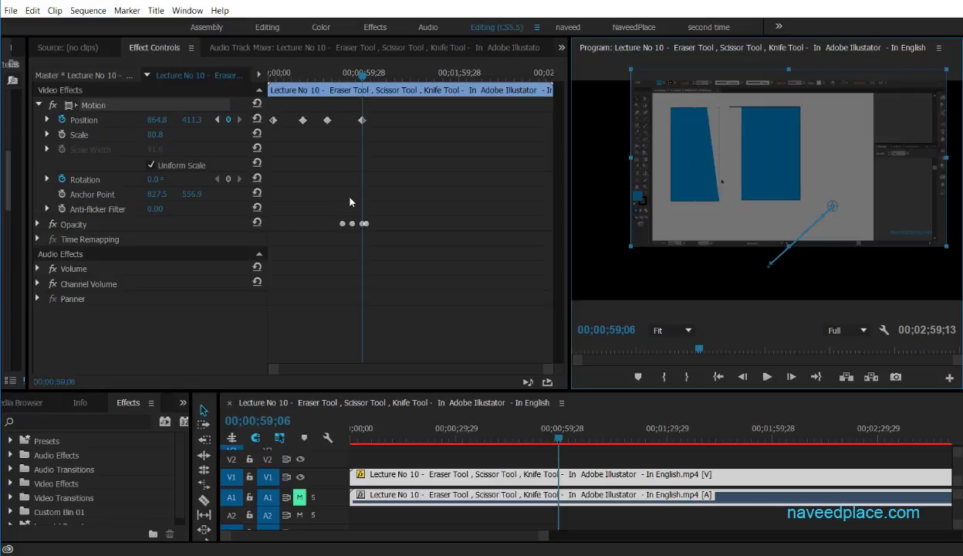
Undo the manually added Position keyframes and clip moves back to the unanimated Position.
key(ctrl+z)
key(ctrl+z)
key(ctrl+z)
key(ctrl+z)
key(ctrl+z)
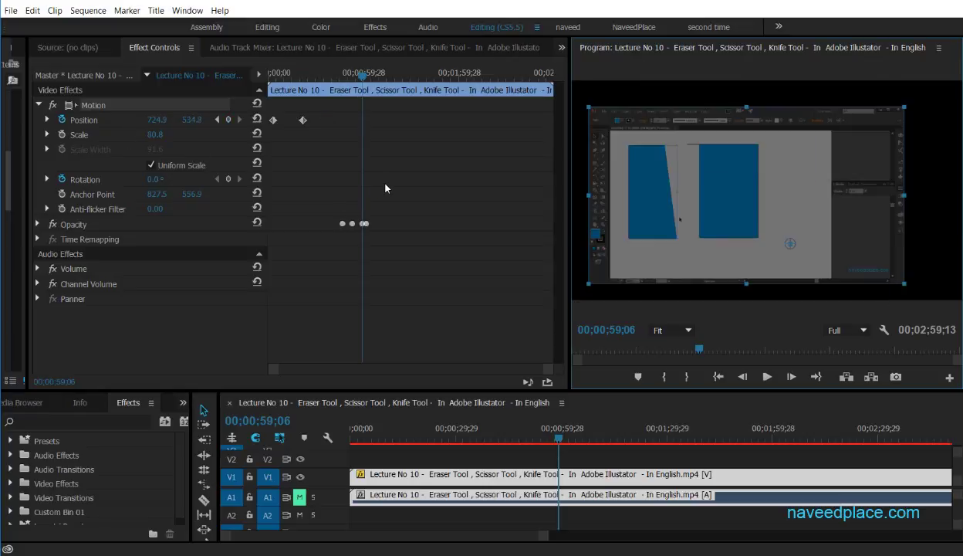
key(ctrl+z)
Save the project, turn on Position animation at 00;00;59;06 and move the clip to 885.8, 422.9.
key(ctrl+s)
click(63, 120)
drag(716, 170, 763, 136)
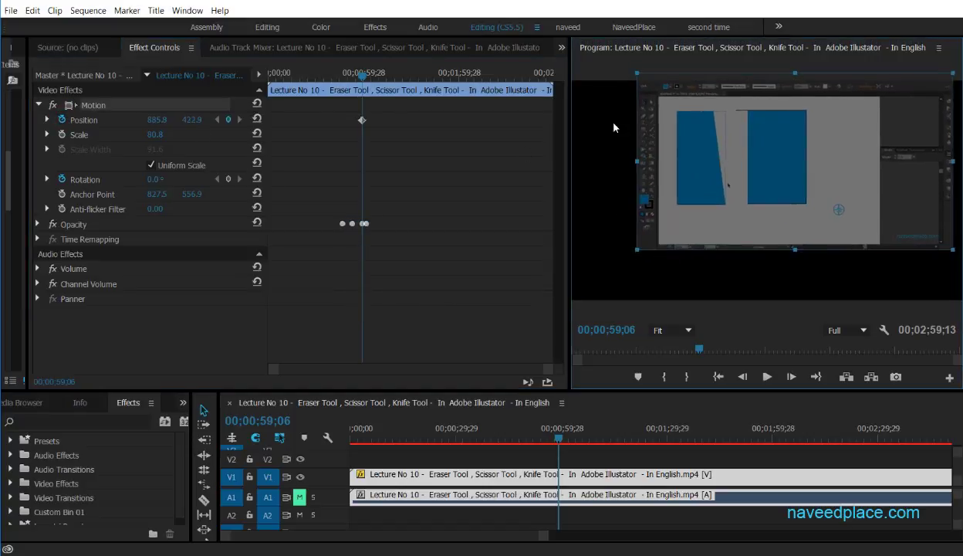
Keyframe the clip's Position to 522.1, 213.2 at 00;01;10;21 and 391.6, 490.5 at 00;01;51;23, and collapse the Motion properties.
click(380, 75)
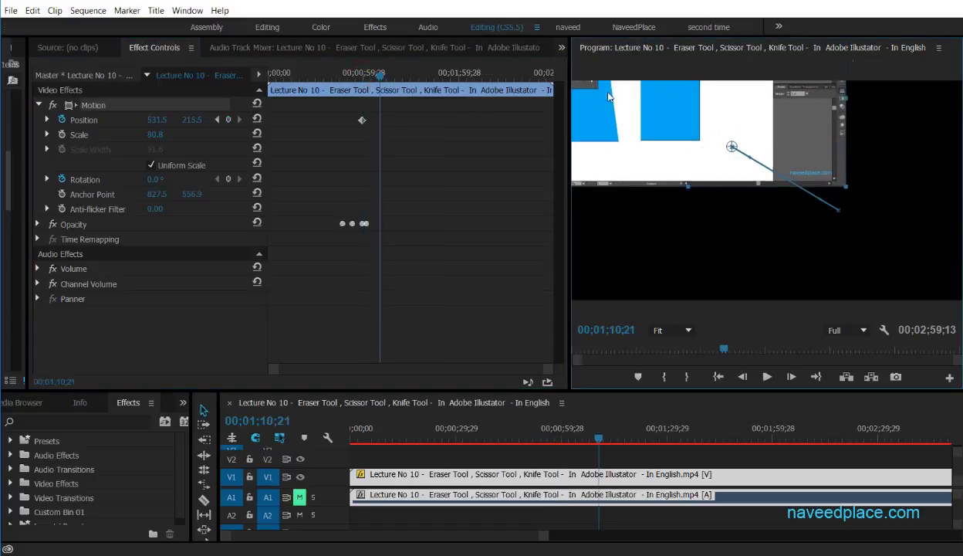
drag(378, 77, 445, 75)
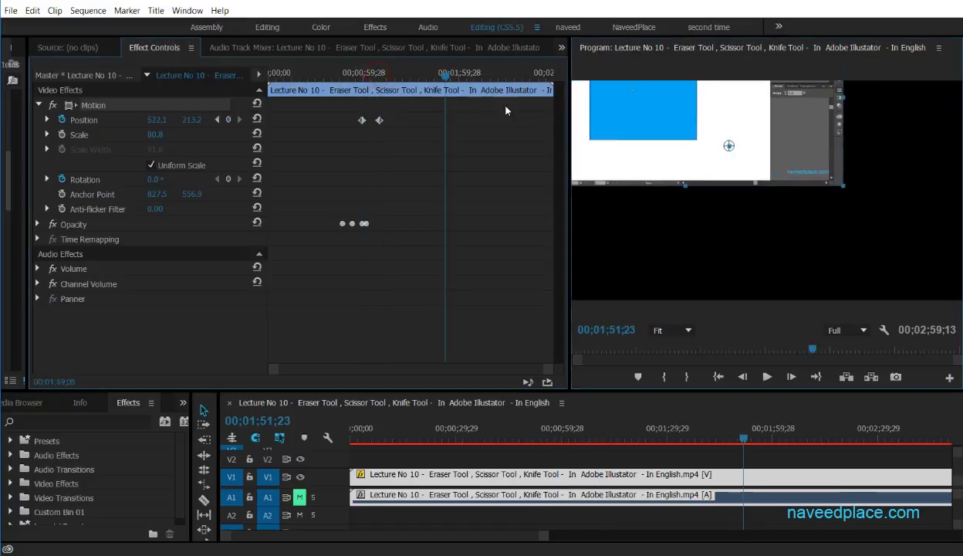
drag(693, 148, 654, 231)
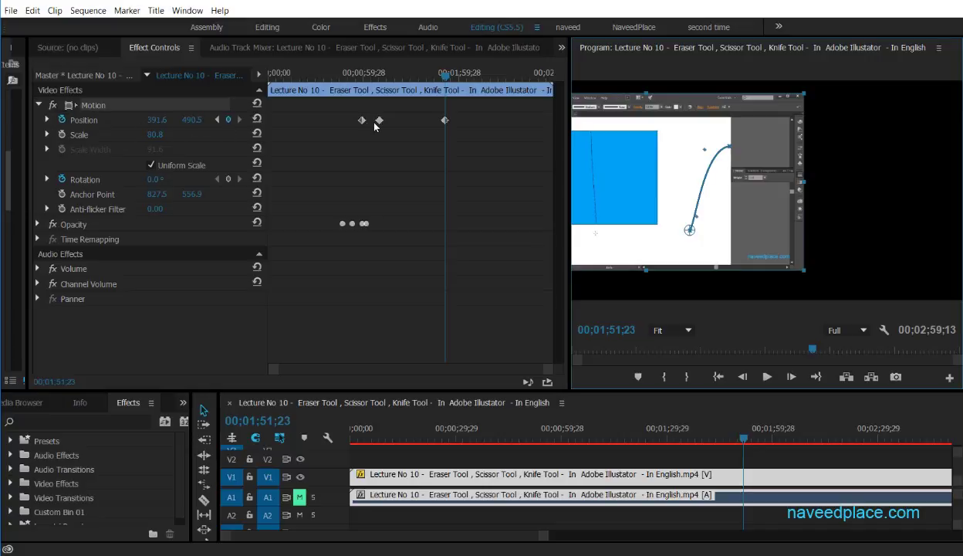
click(37, 105)
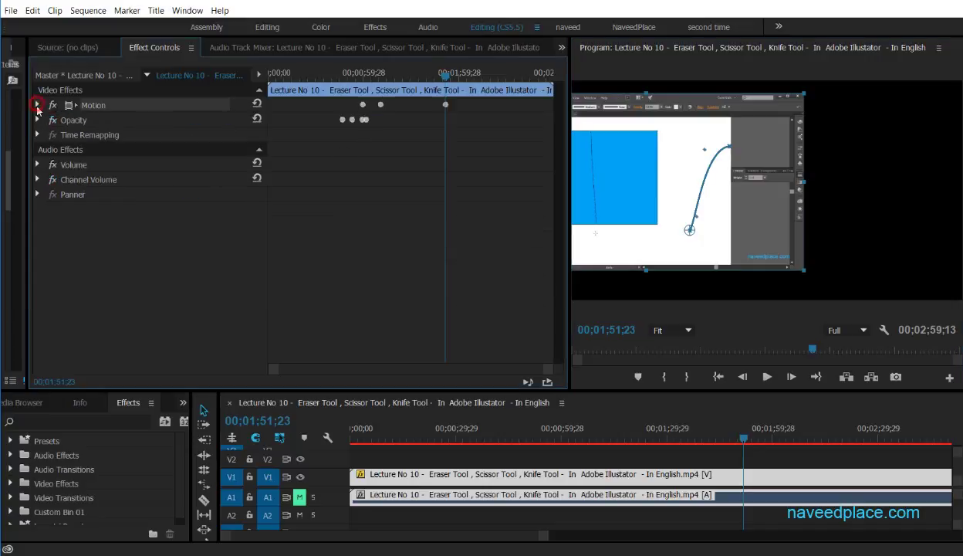